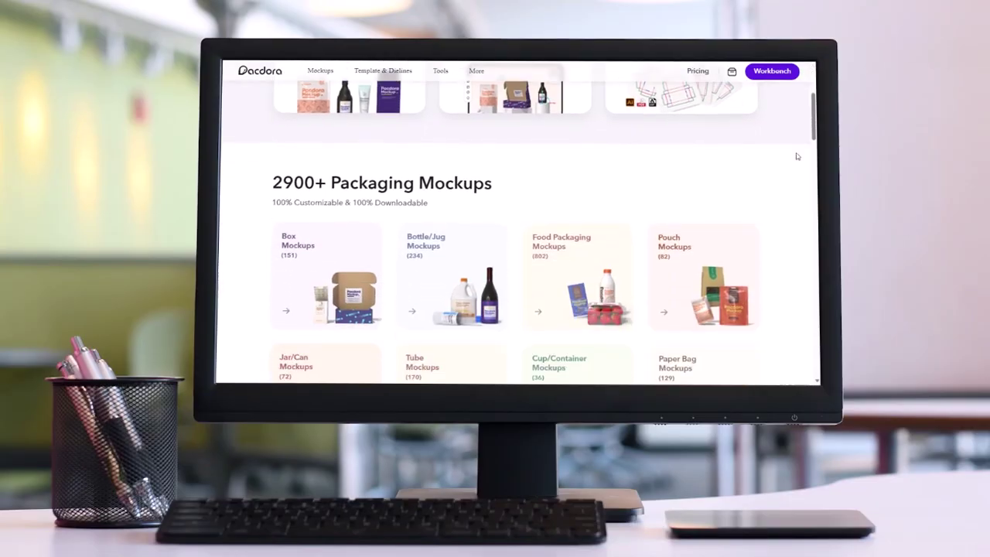
Scroll the new tab page, then run a Bing search for 'pacdora'
scroll(797, 156, "down", 3)
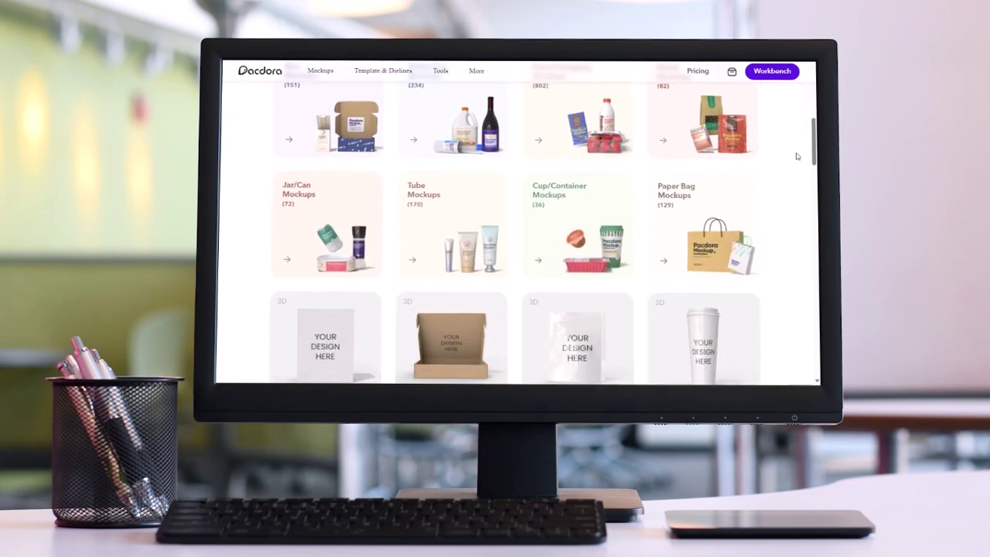
scroll(796, 156, "down", 3)
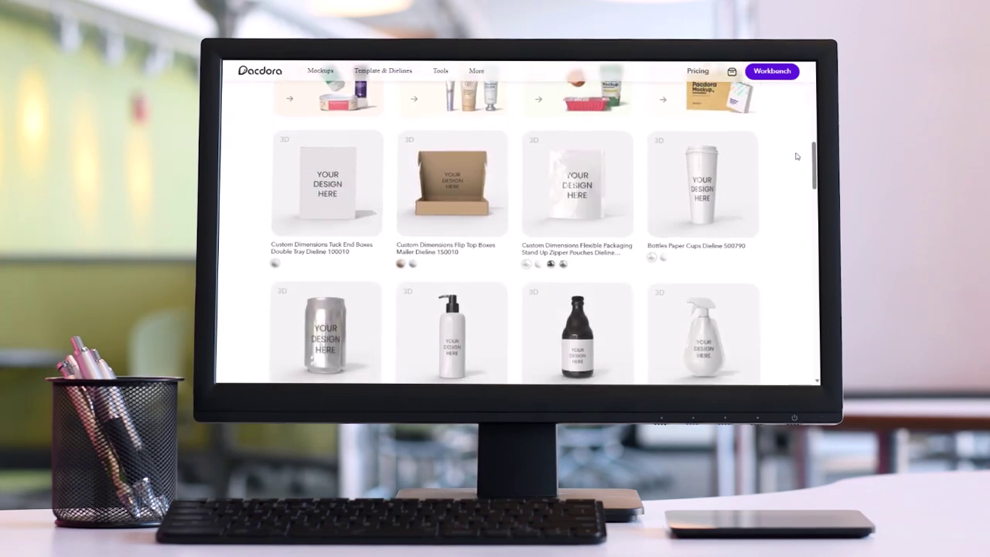
scroll(797, 156, "down", 2)
scroll(797, 156, "down", 2)
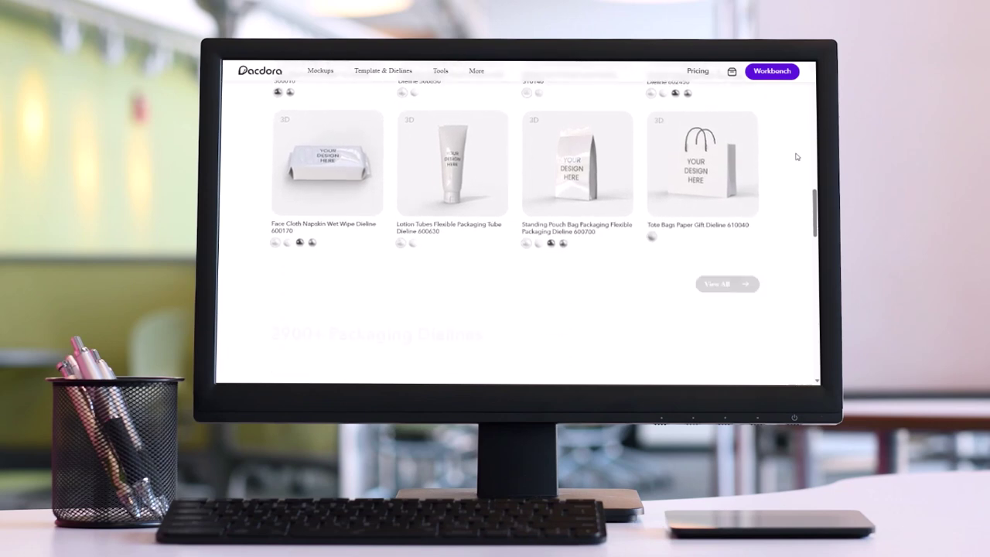
scroll(796, 156, "down", 2)
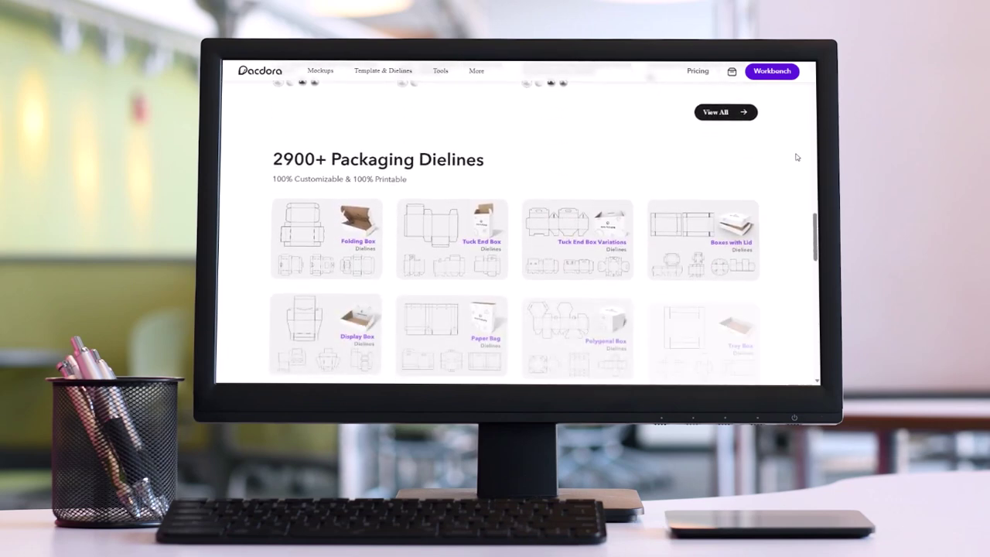
scroll(796, 157, "down", 2)
scroll(796, 157, "down", 2)
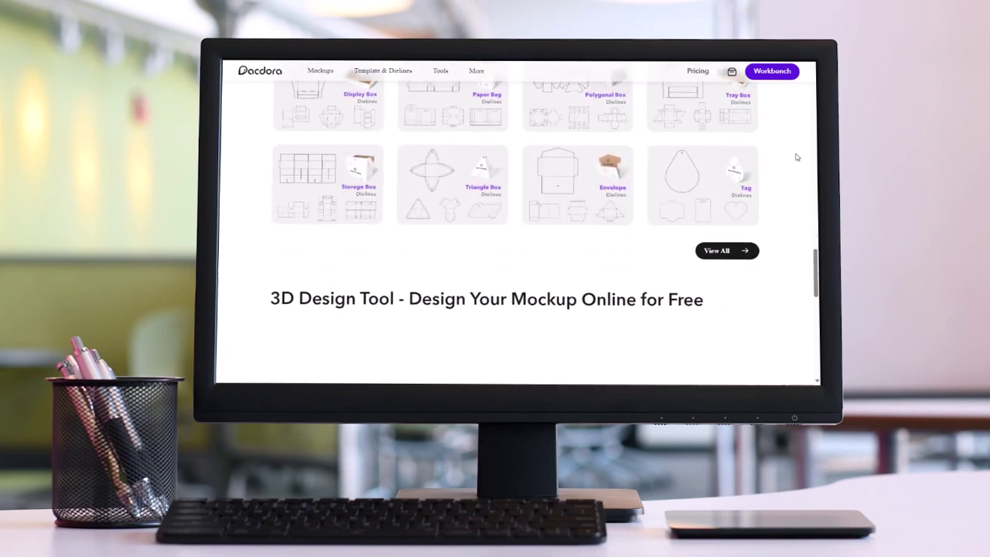
scroll(797, 157, "down", 1)
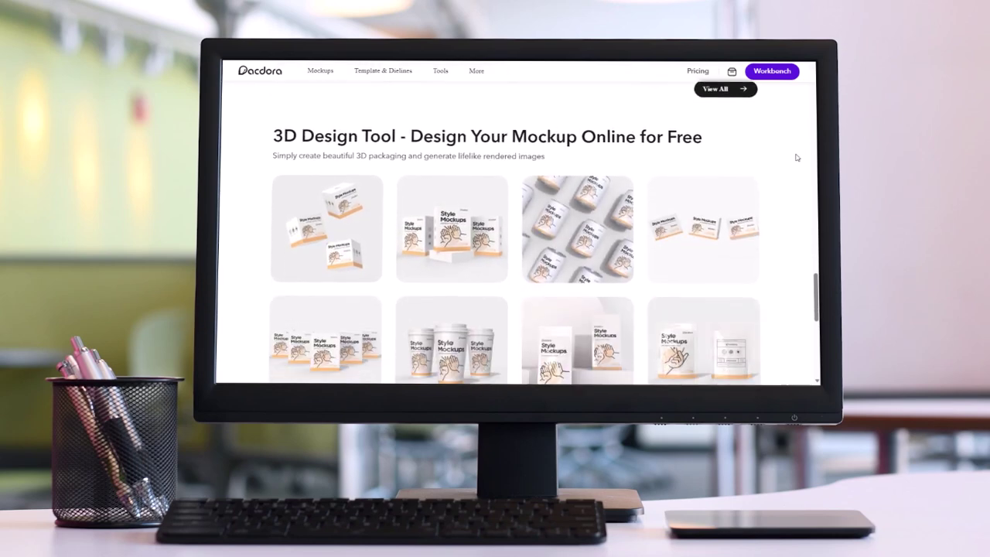
scroll(797, 157, "down", 1)
scroll(796, 157, "down", 1)
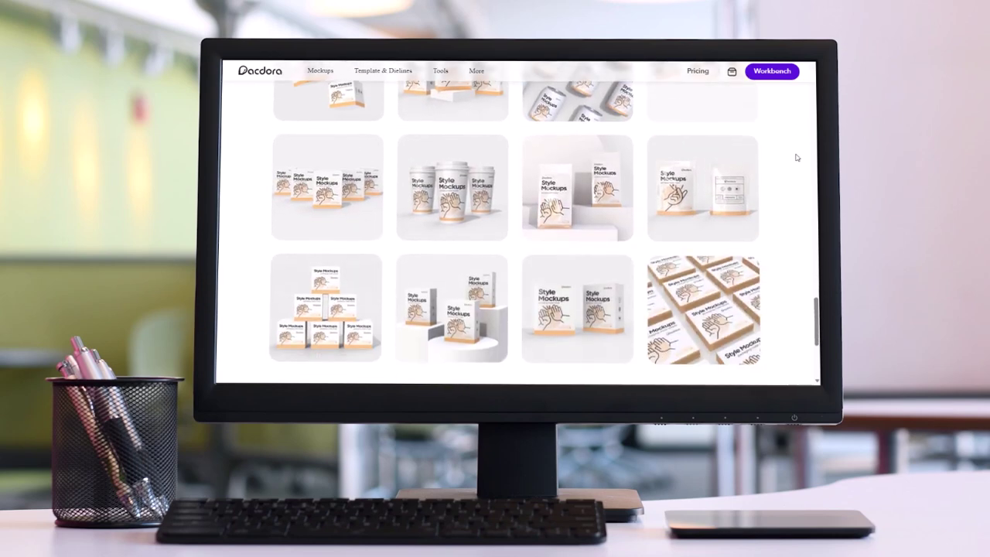
scroll(797, 158, "down", 1)
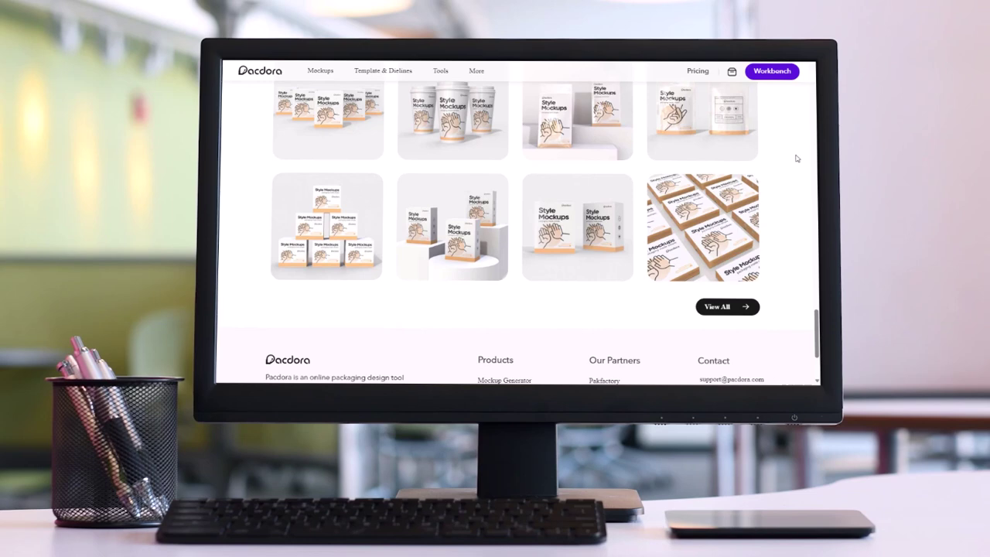
scroll(797, 158, "down", 1)
scroll(797, 157, "down", 1)
scroll(796, 158, "up", 1)
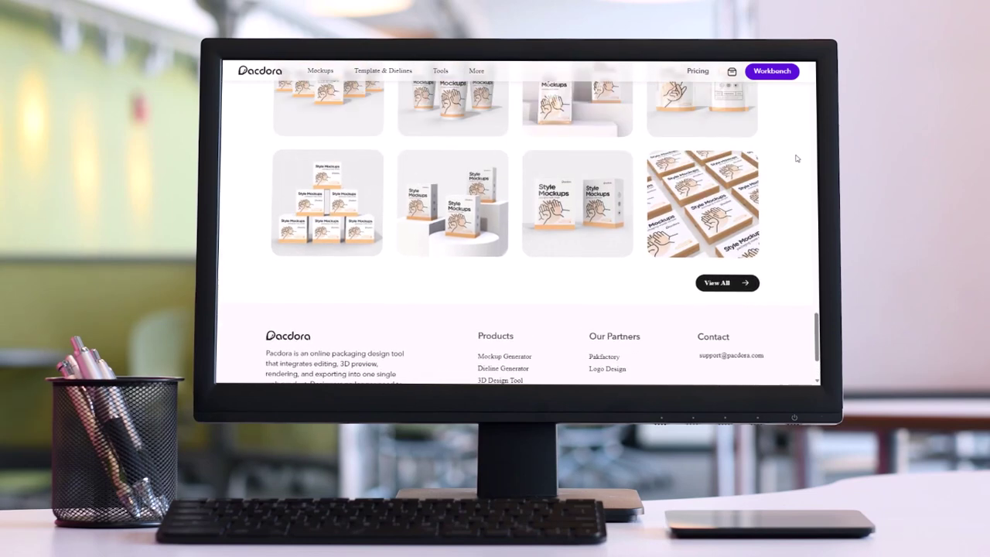
scroll(797, 158, "up", 2)
scroll(797, 158, "up", 2)
scroll(797, 158, "up", 1)
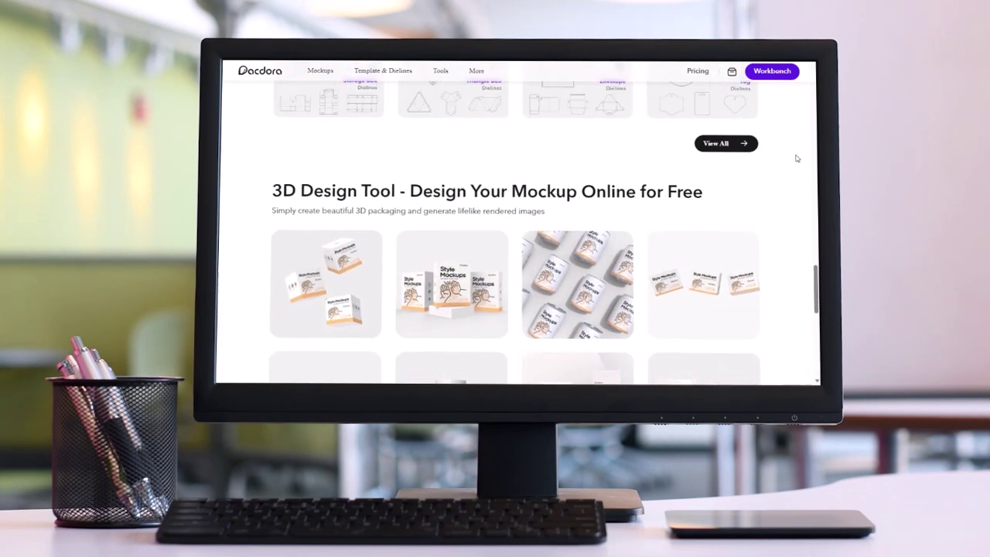
scroll(797, 157, "up", 2)
scroll(797, 158, "up", 2)
scroll(796, 159, "up", 1)
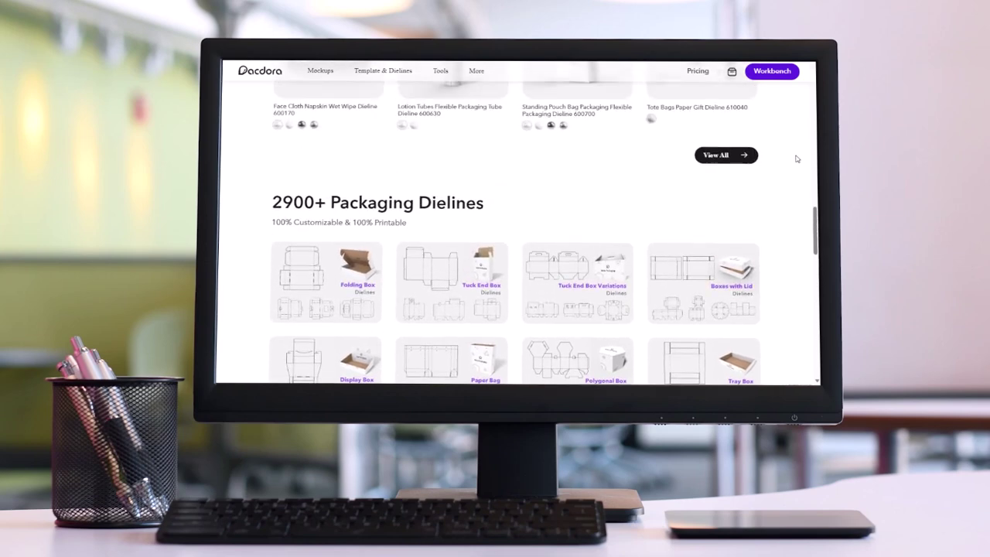
scroll(797, 159, "up", 2)
scroll(797, 159, "up", 1)
scroll(796, 159, "up", 1)
scroll(797, 159, "up", 1)
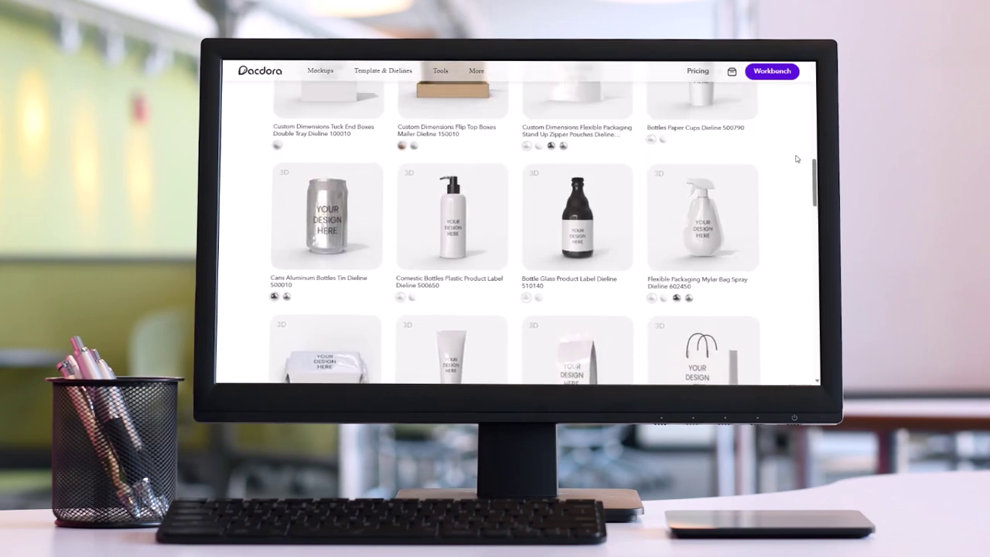
scroll(797, 158, "up", 1)
scroll(796, 159, "up", 1)
scroll(796, 158, "up", 2)
scroll(797, 158, "up", 2)
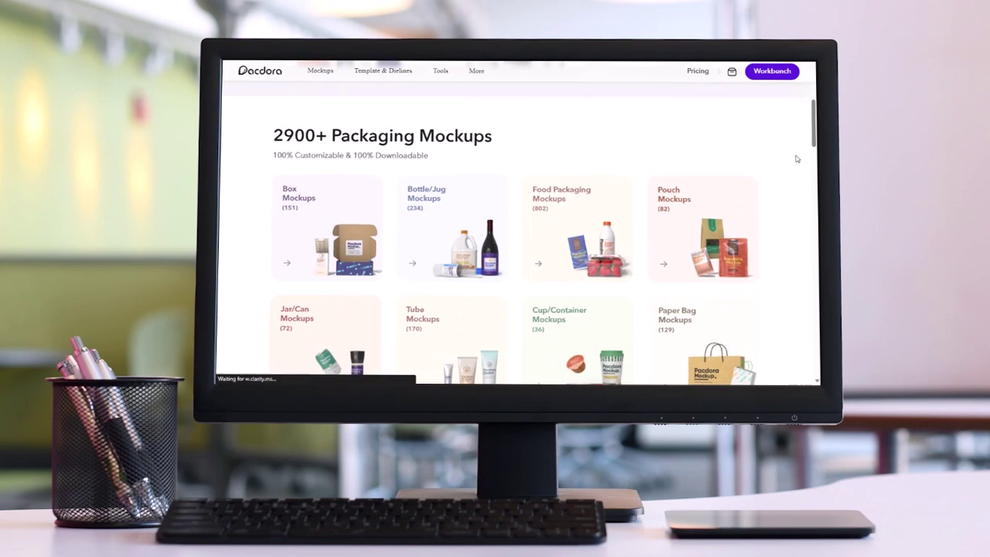
scroll(796, 159, "up", 3)
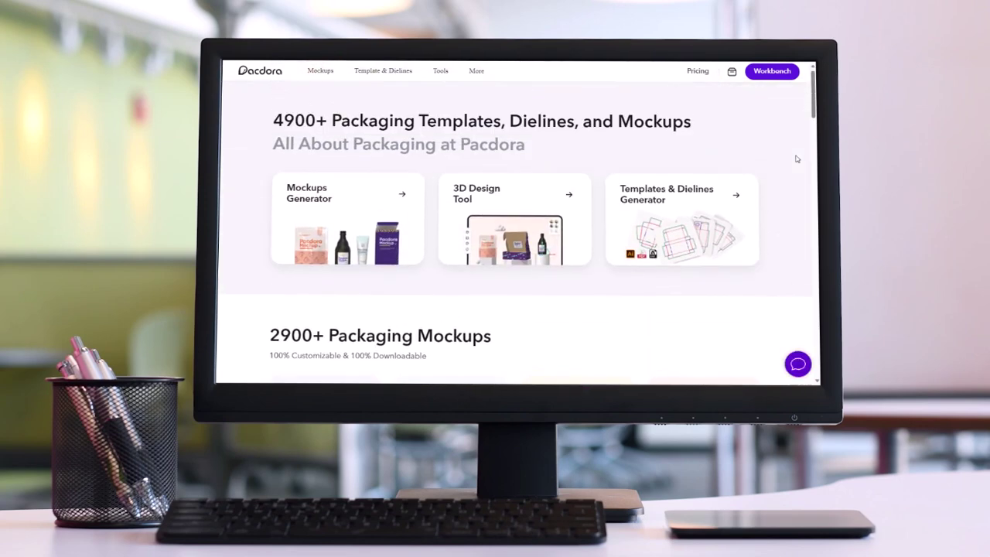
scroll(797, 156, "down", 2)
scroll(797, 156, "down", 2)
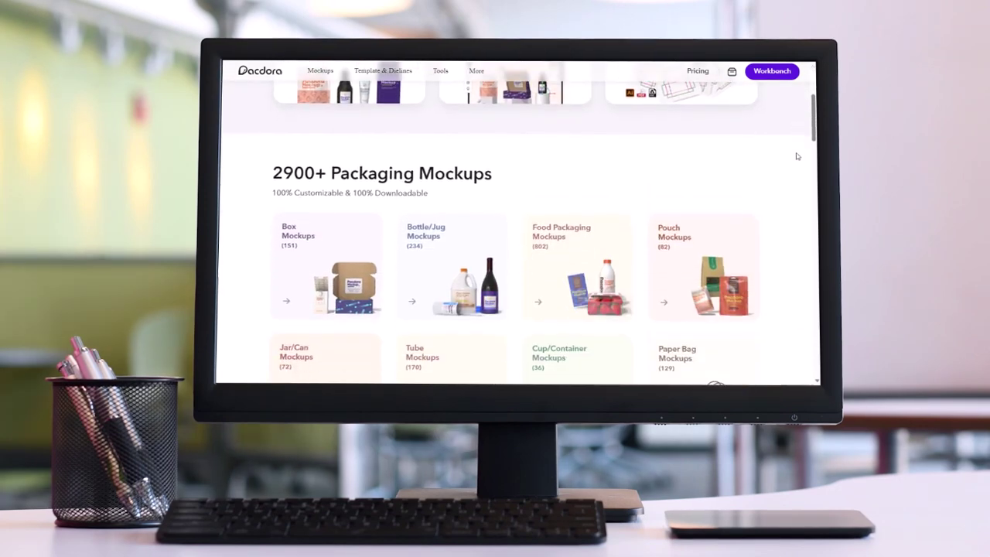
scroll(796, 156, "down", 2)
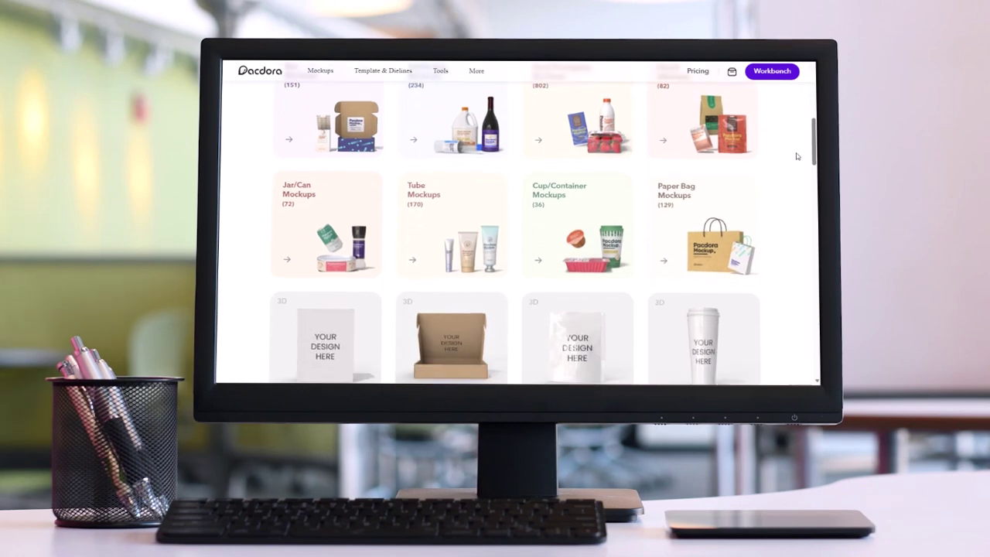
scroll(797, 156, "down", 1)
scroll(796, 156, "down", 1)
scroll(797, 156, "down", 2)
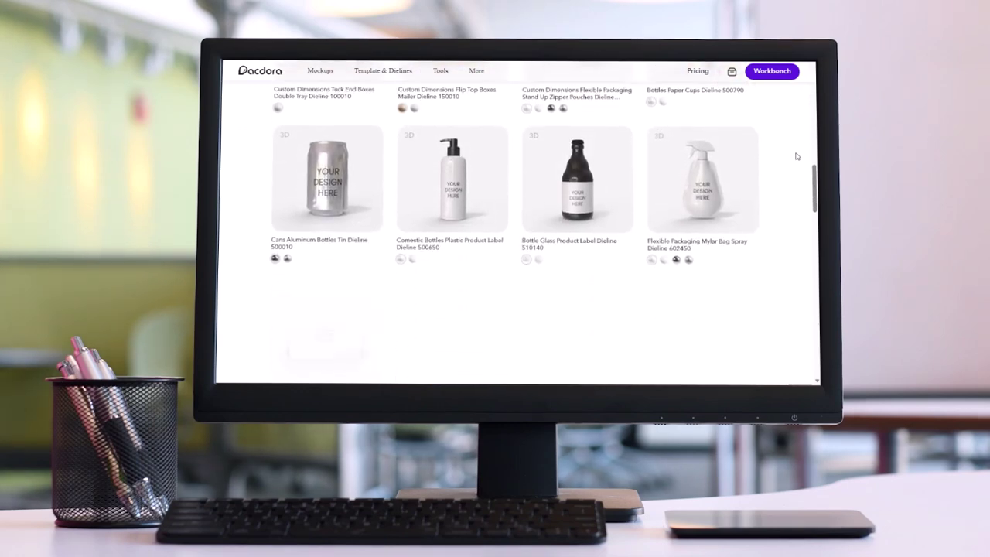
scroll(798, 157, "down", 2)
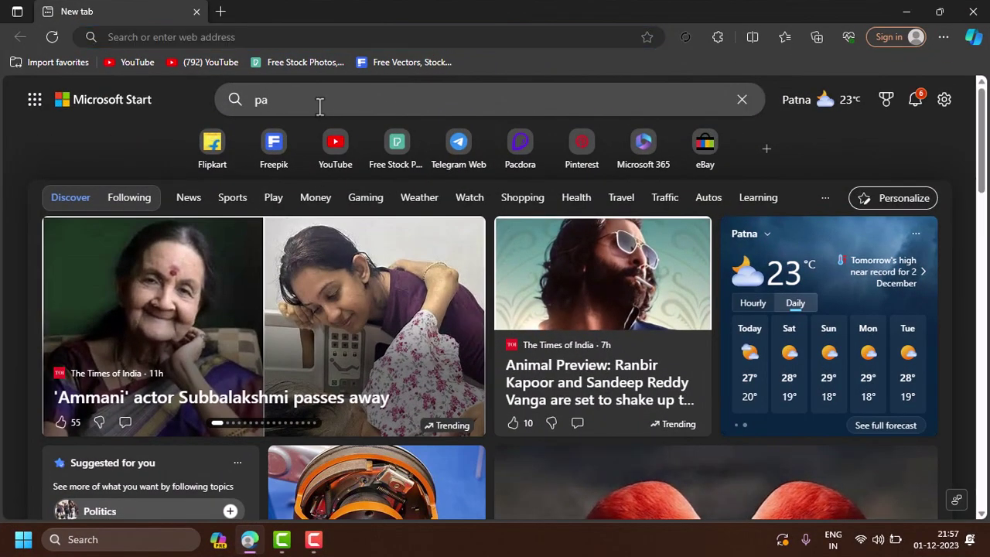
type("cdora")
key("Return")
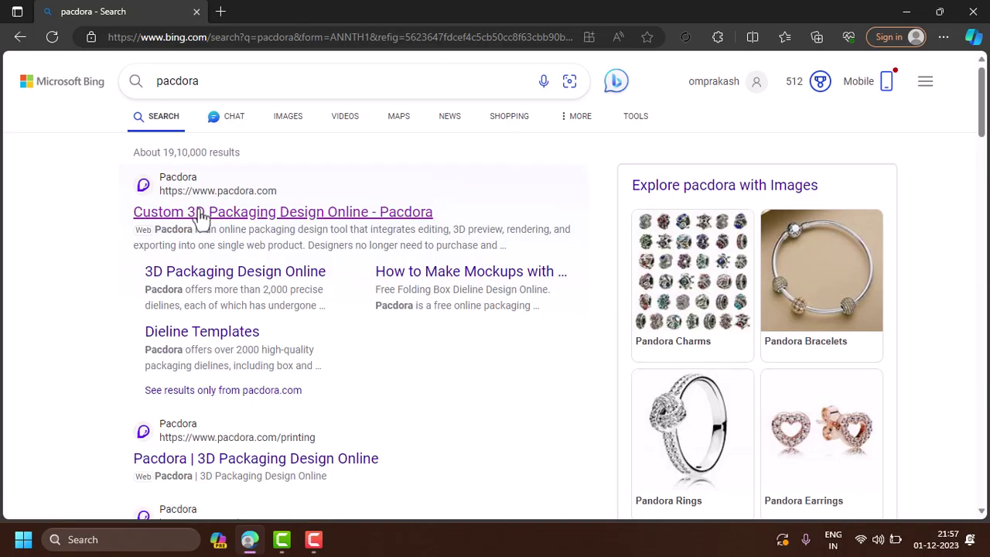
Open the official Pacdora result and scroll through its homepage and back up
left_click(199, 217)
scroll(464, 224, "down", 3)
scroll(464, 224, "down", 5)
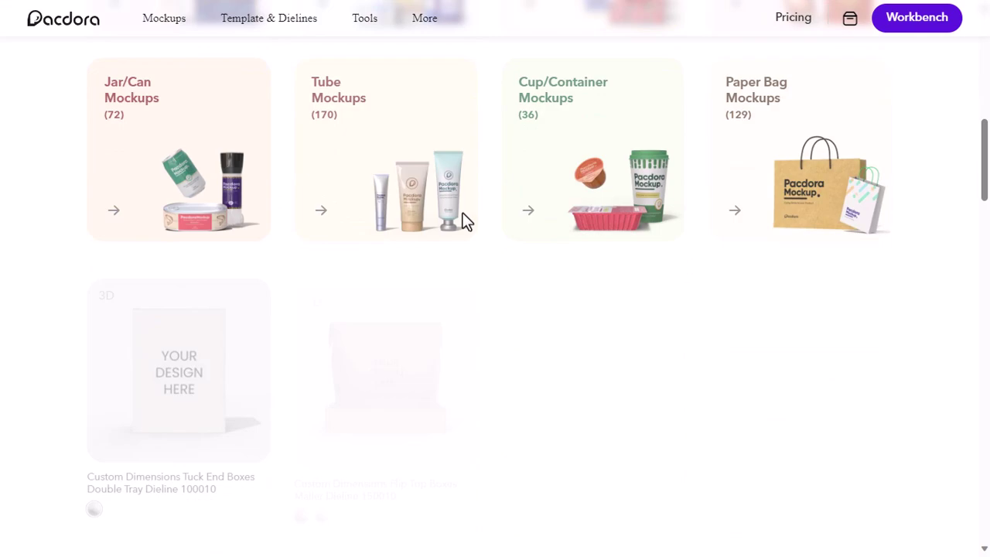
scroll(464, 225, "down", 2)
scroll(464, 224, "down", 2)
scroll(464, 224, "down", 2)
scroll(464, 224, "down", 5)
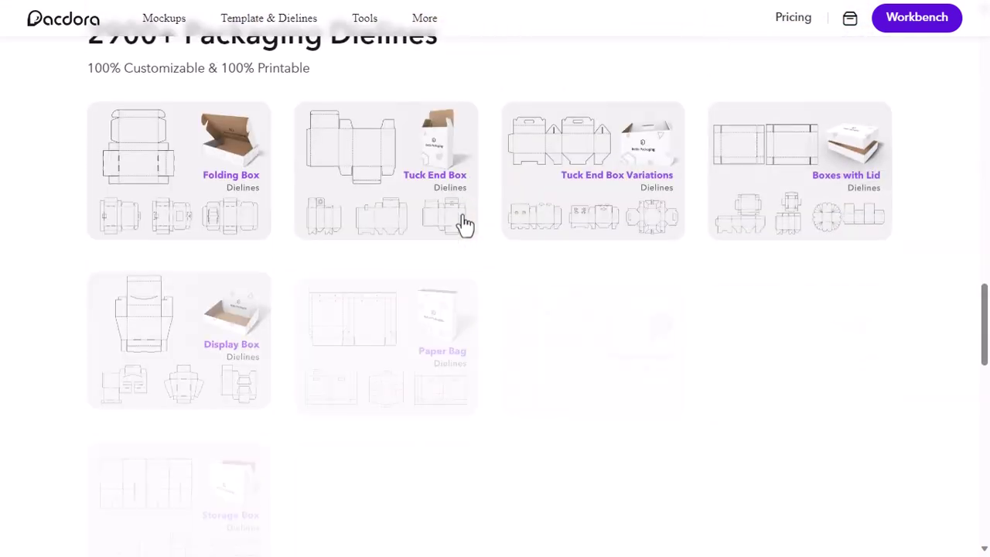
scroll(462, 221, "up", 2)
scroll(373, 191, "down", 1)
scroll(372, 193, "down", 5)
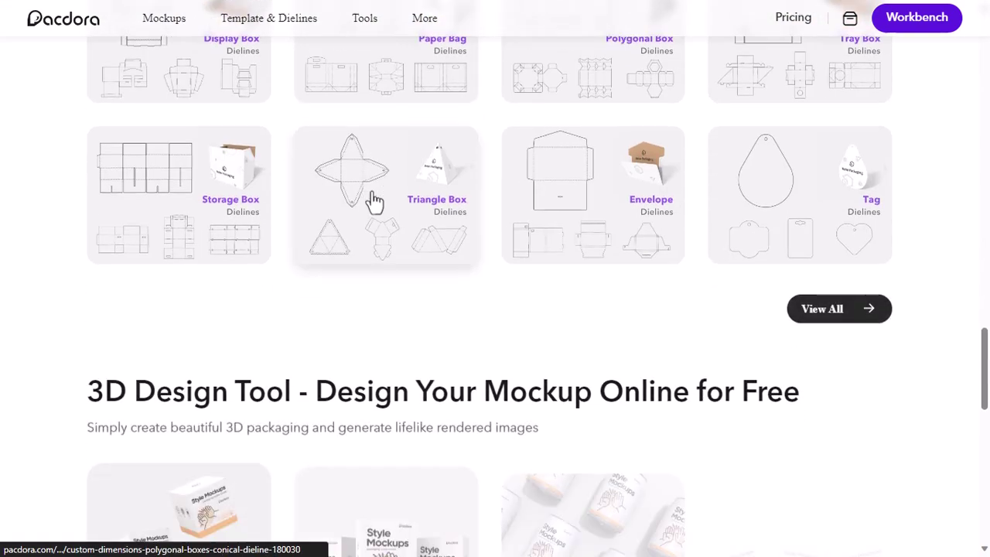
scroll(371, 198, "down", 3)
scroll(410, 263, "down", 4)
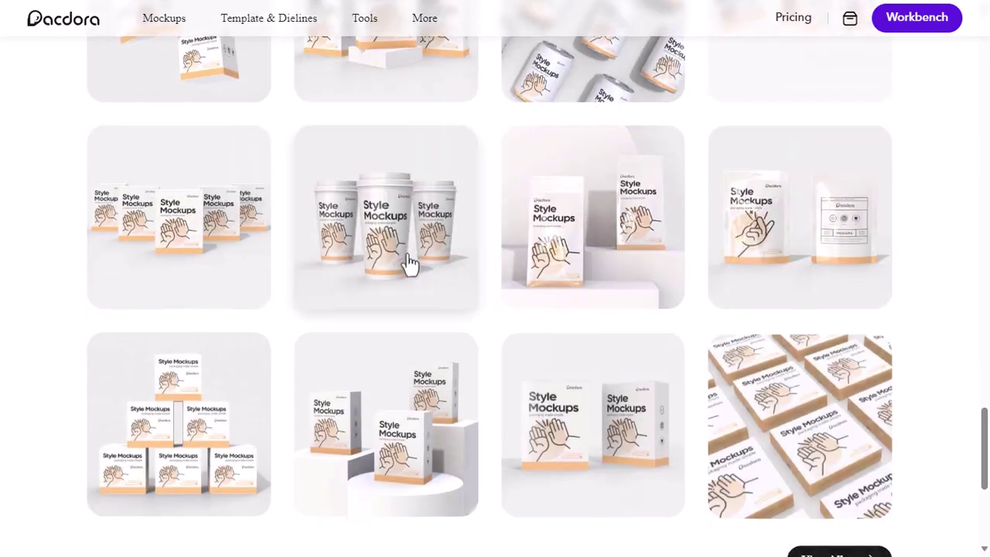
scroll(407, 261, "down", 4)
scroll(406, 261, "up", 5)
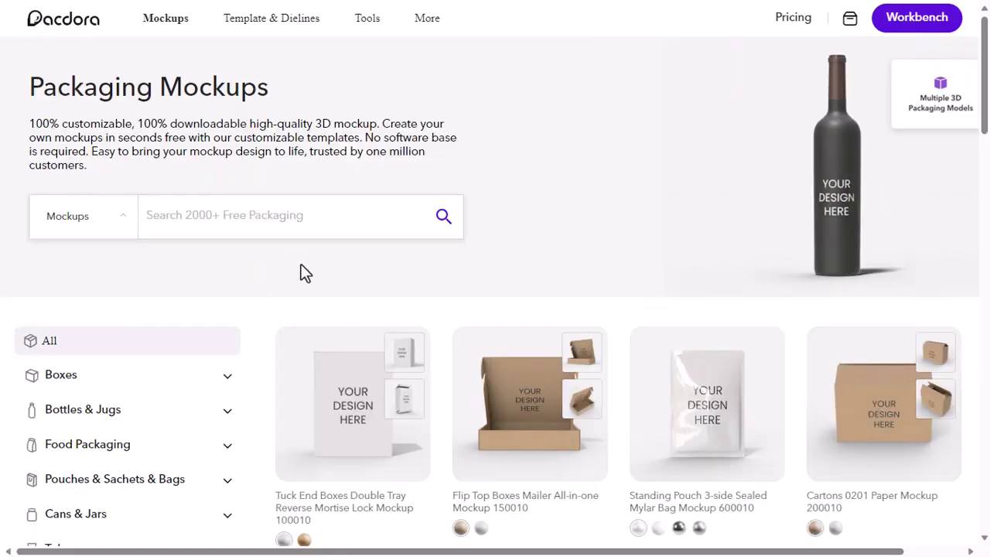
Scroll through the Packaging Mockups catalogue and its product categories
scroll(403, 341, "down", 2)
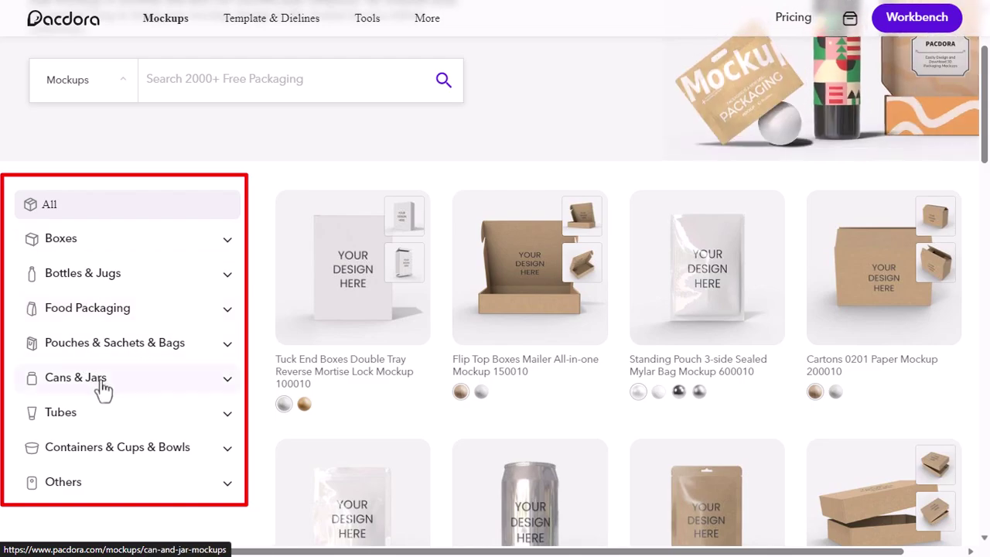
scroll(193, 389, "down", 3)
scroll(530, 315, "down", 1)
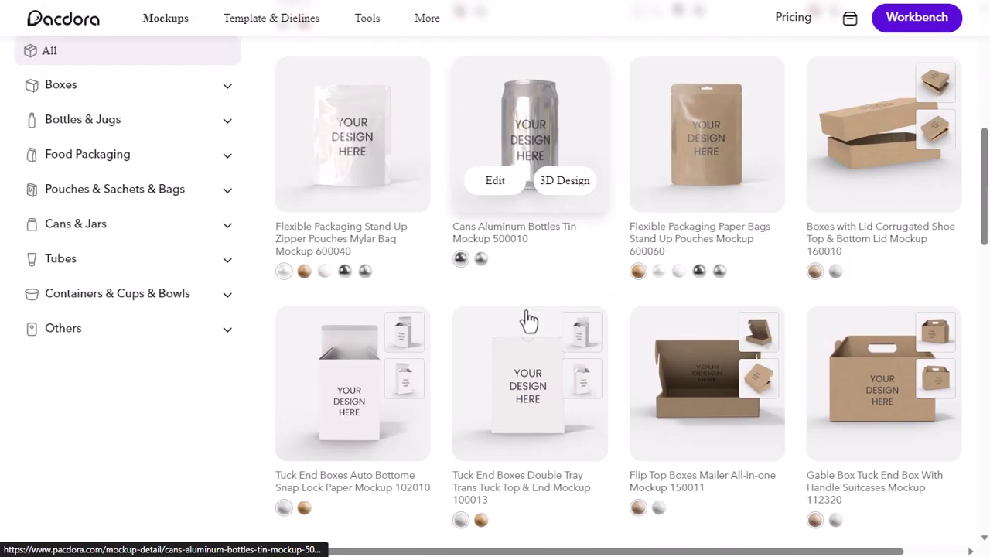
scroll(531, 316, "down", 5)
scroll(529, 319, "down", 4)
scroll(526, 323, "up", 7)
scroll(526, 323, "up", 8)
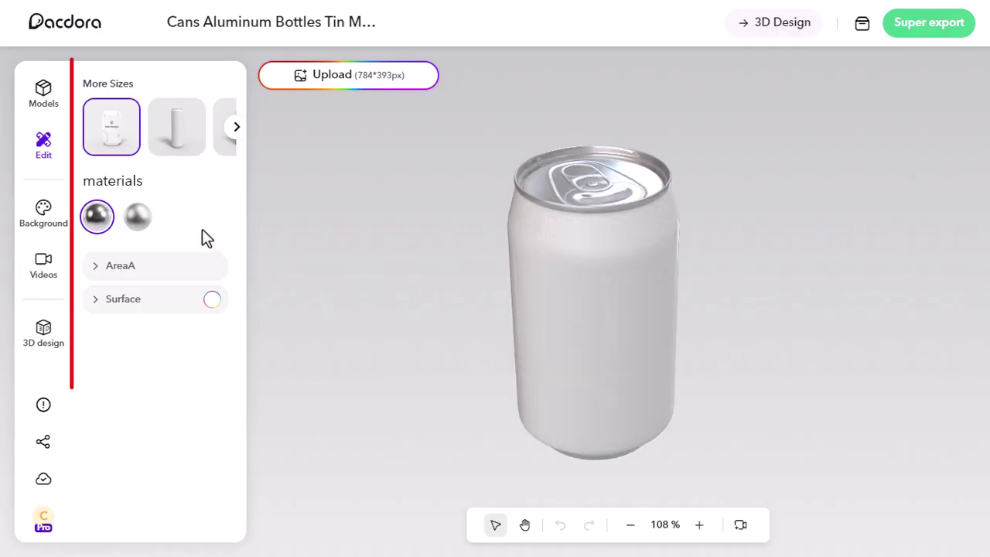
left_click(99, 271)
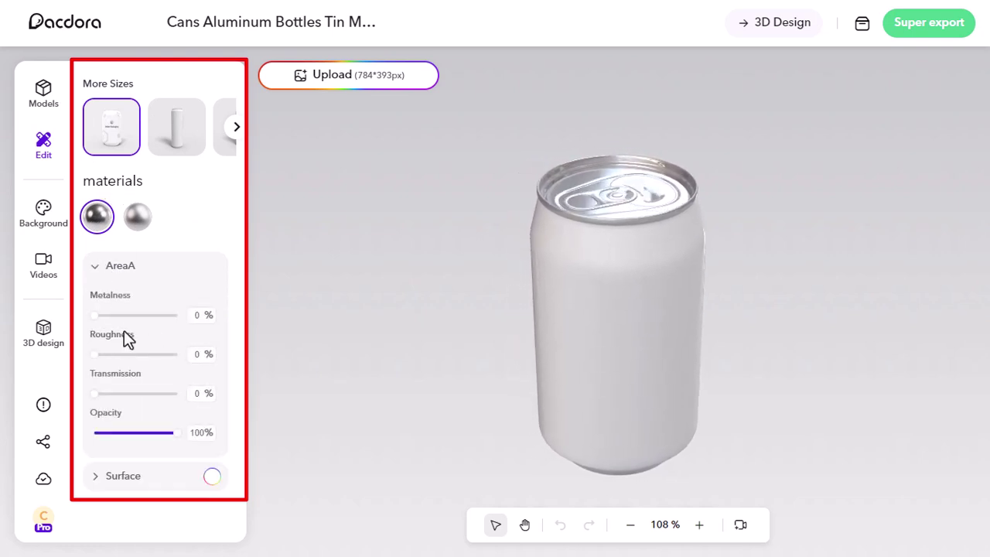
left_click(99, 272)
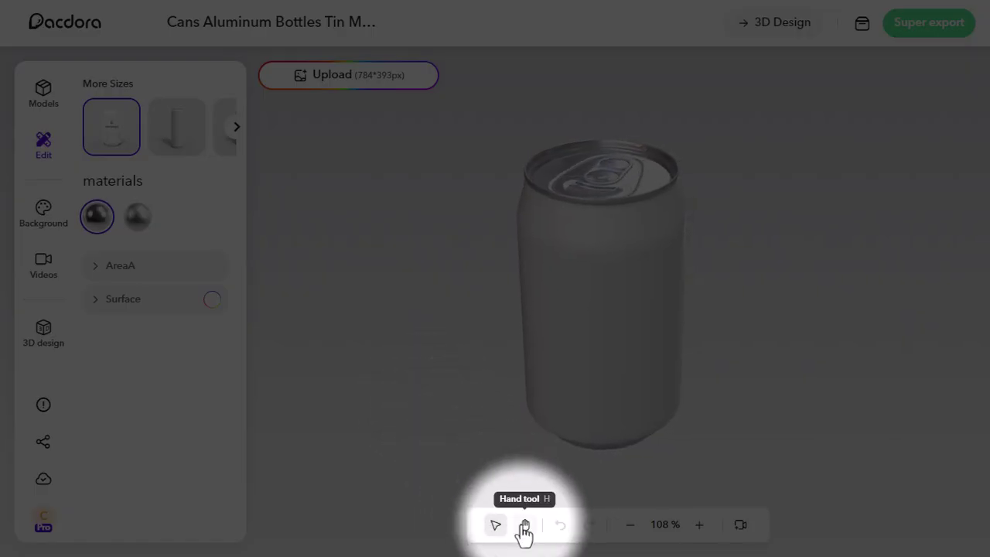
left_click(524, 526)
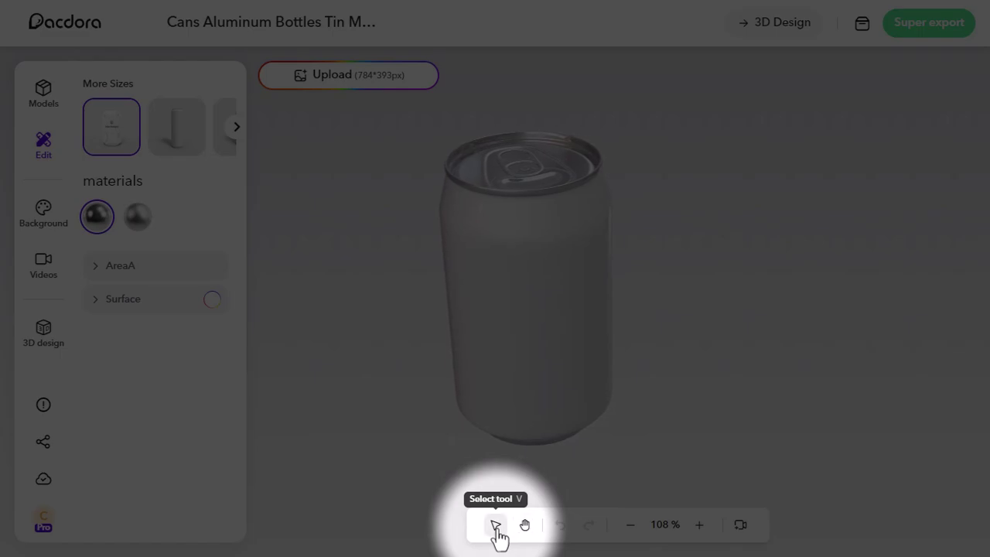
left_click(497, 526)
left_click_drag(519, 353, 526, 285)
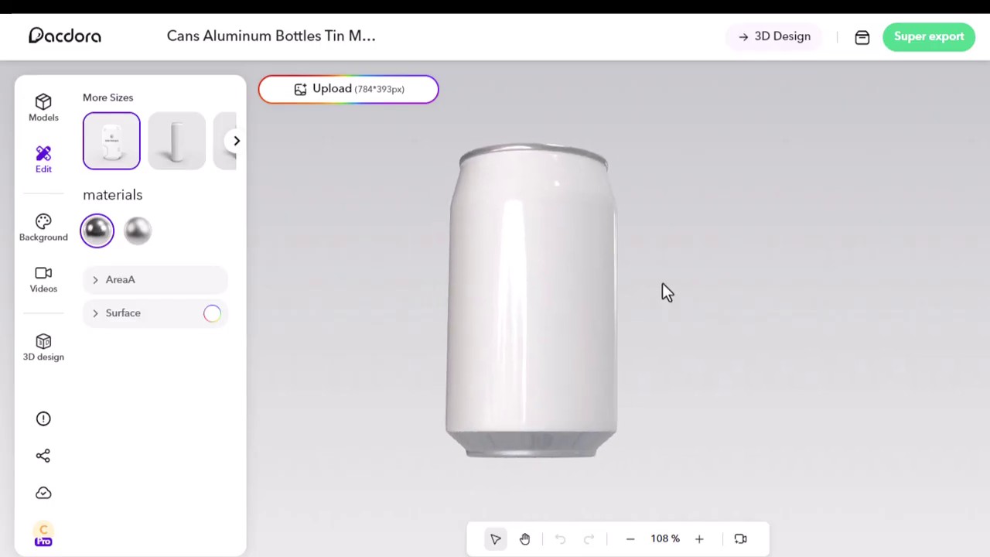
mouse_move(667, 292)
left_mouse_down()
mouse_move(641, 361)
mouse_move(679, 475)
left_mouse_up()
left_click(630, 542)
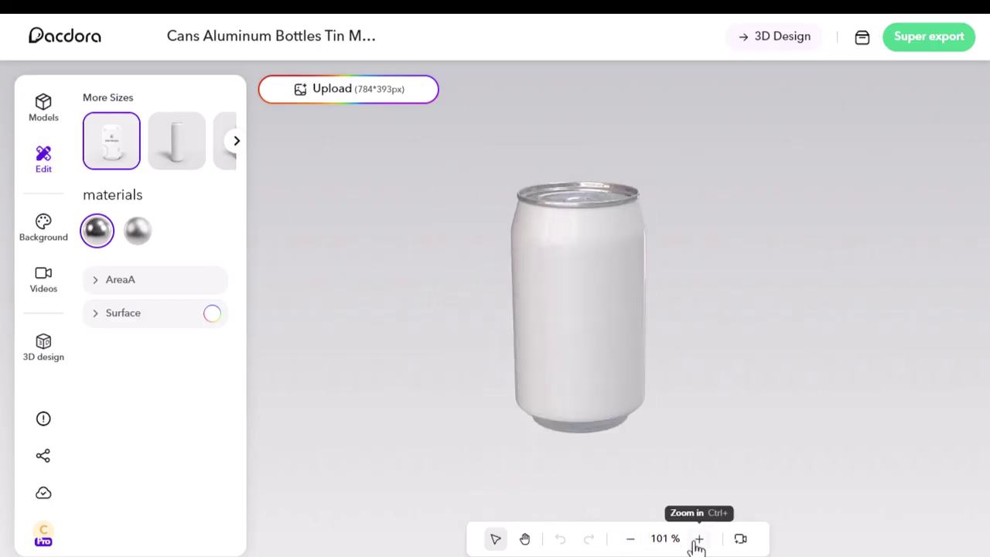
left_click(698, 545)
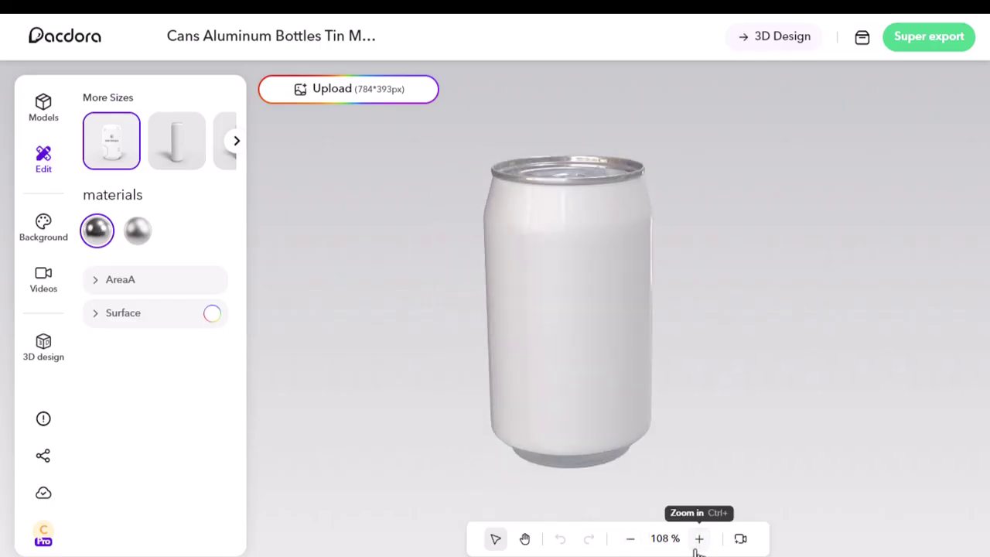
Raise AreaA metalness and set Surface metalness 39% and roughness 19%, then open Upload & Design
left_click(99, 288)
left_click_drag(98, 340, 108, 338)
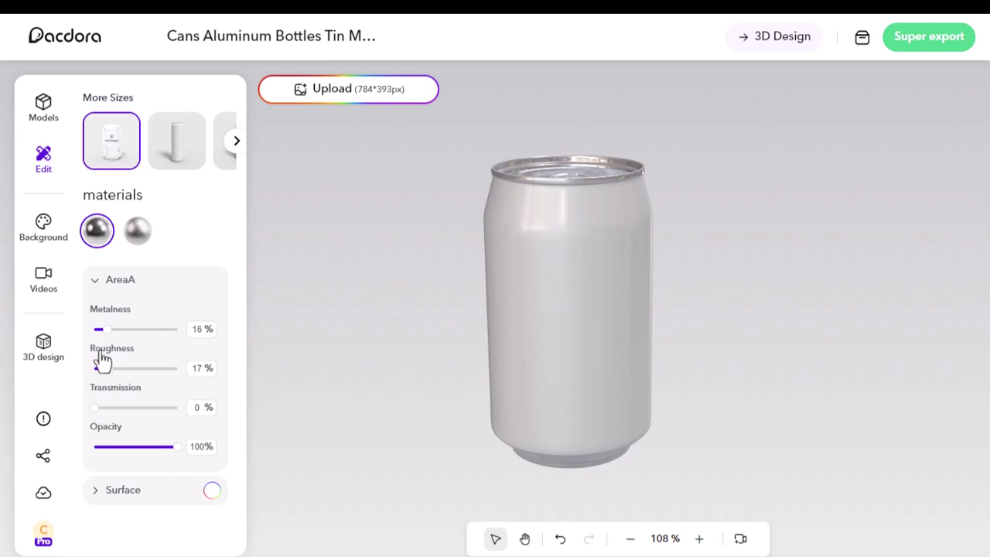
left_click(96, 284)
left_click(96, 317)
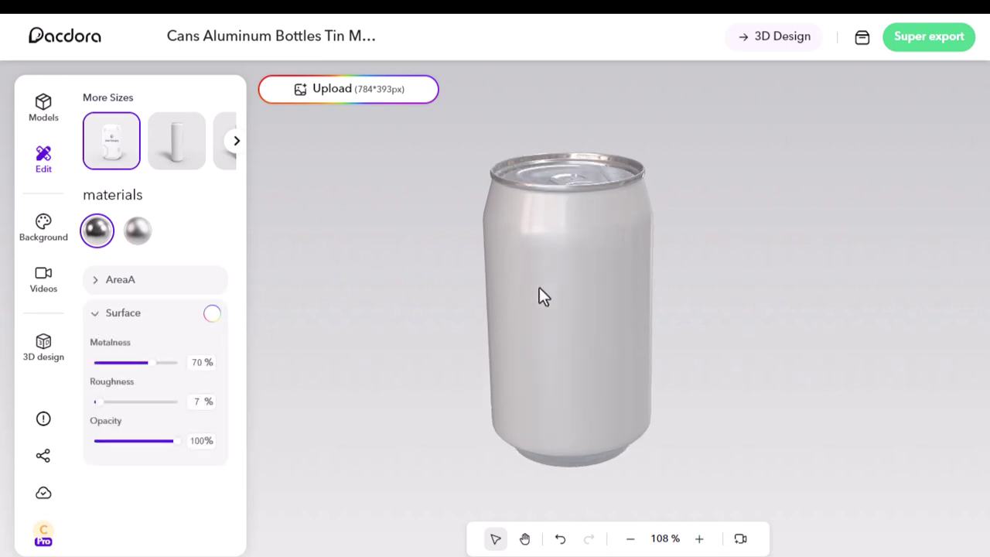
mouse_move(539, 297)
left_mouse_down()
mouse_move(536, 305)
mouse_move(577, 301)
left_mouse_up()
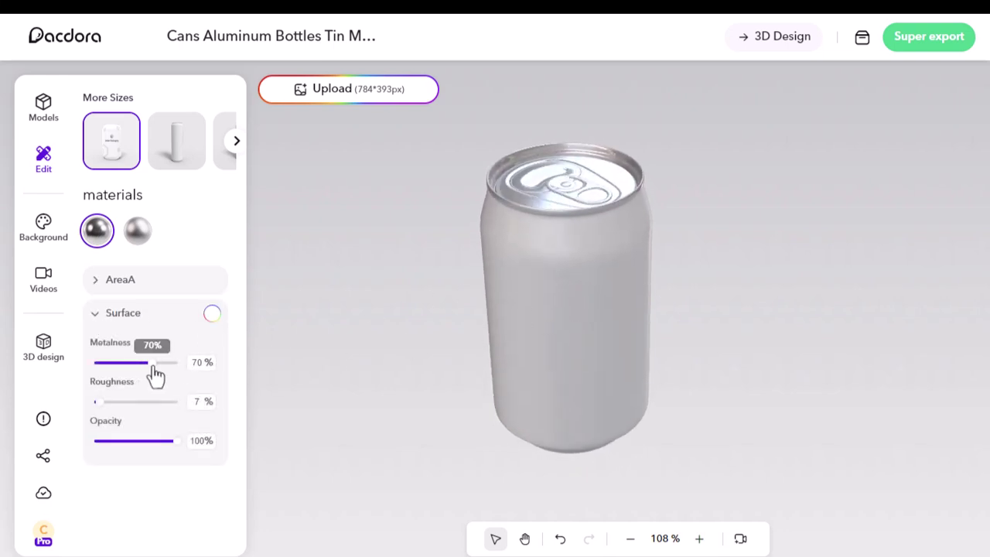
left_click_drag(96, 403, 107, 410)
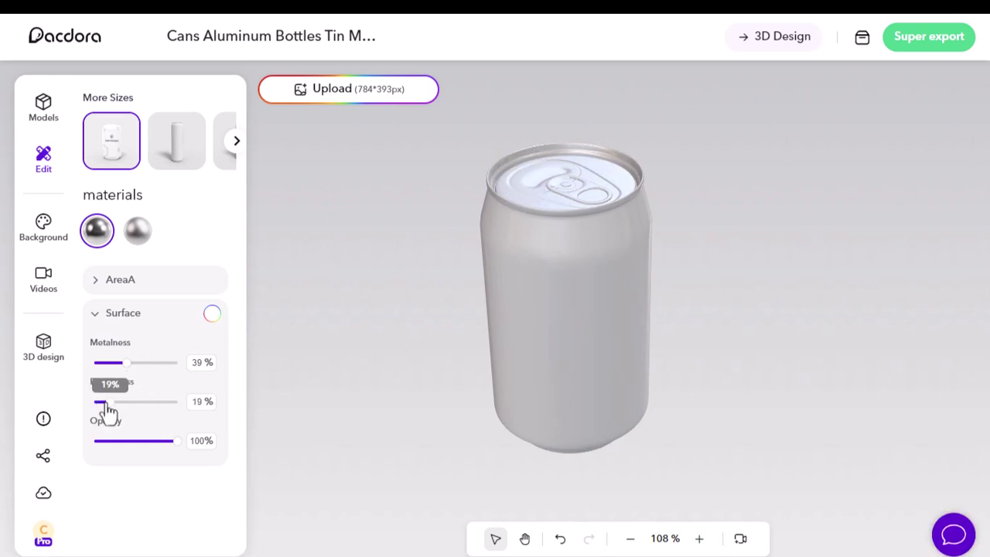
left_click(95, 317)
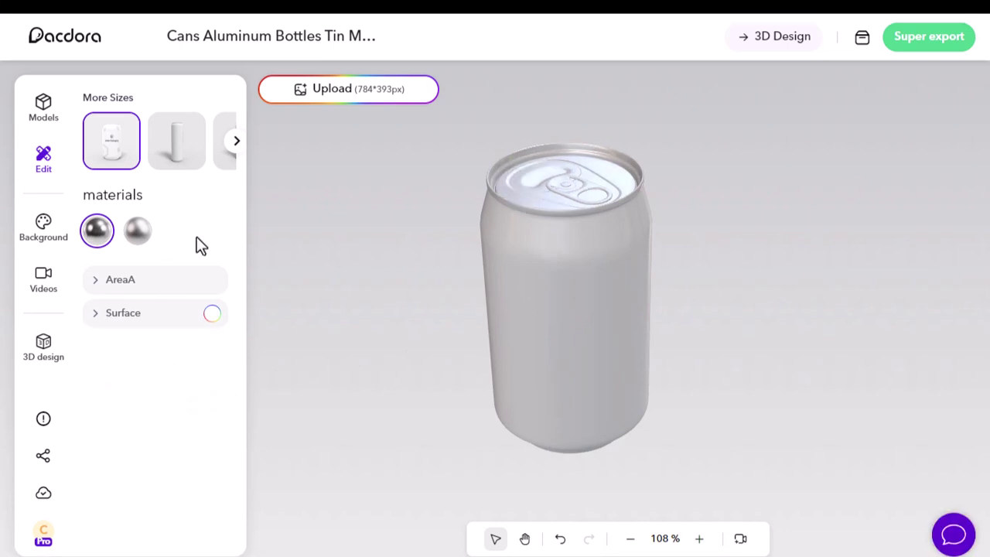
left_click(326, 100)
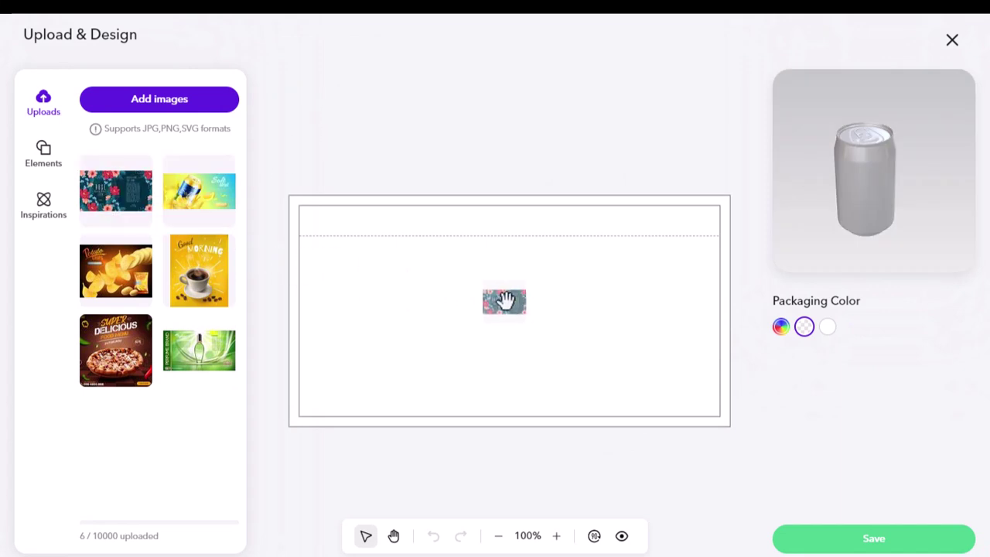
Stretch the floral artwork across the full label and add a bin symbol from Elements
mouse_move(195, 224)
left_mouse_down()
mouse_move(504, 301)
mouse_move(459, 262)
left_mouse_up()
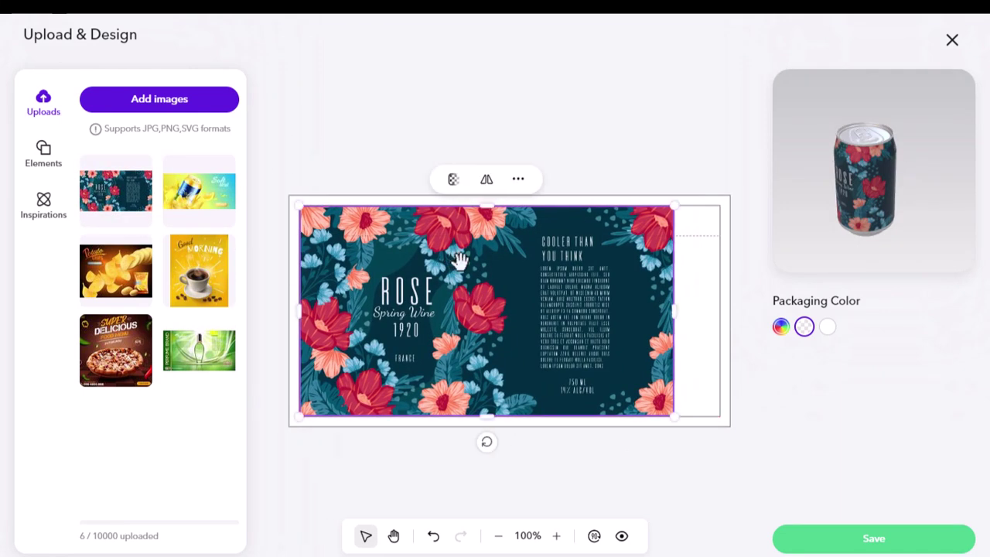
left_click_drag(674, 311, 720, 312)
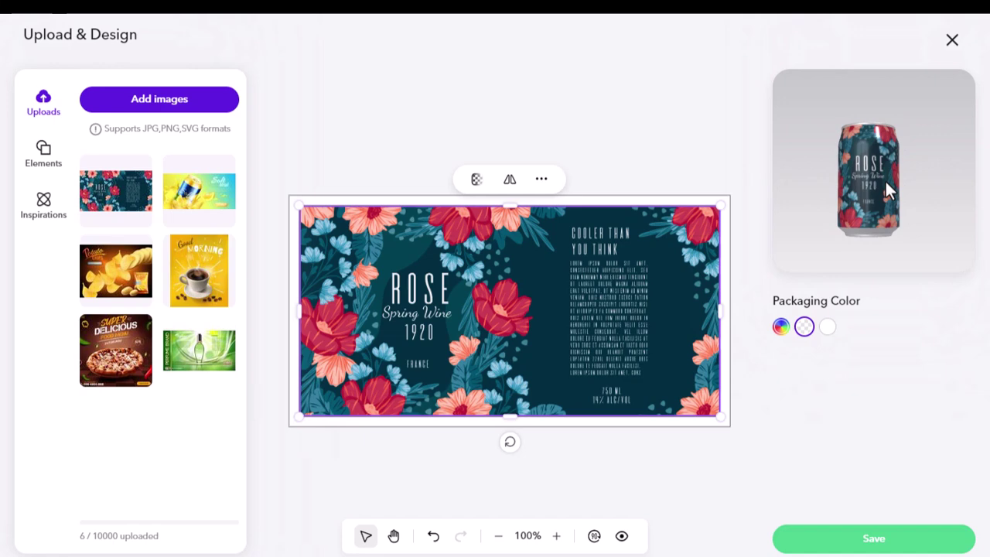
left_click(46, 162)
scroll(199, 244, "down", 5)
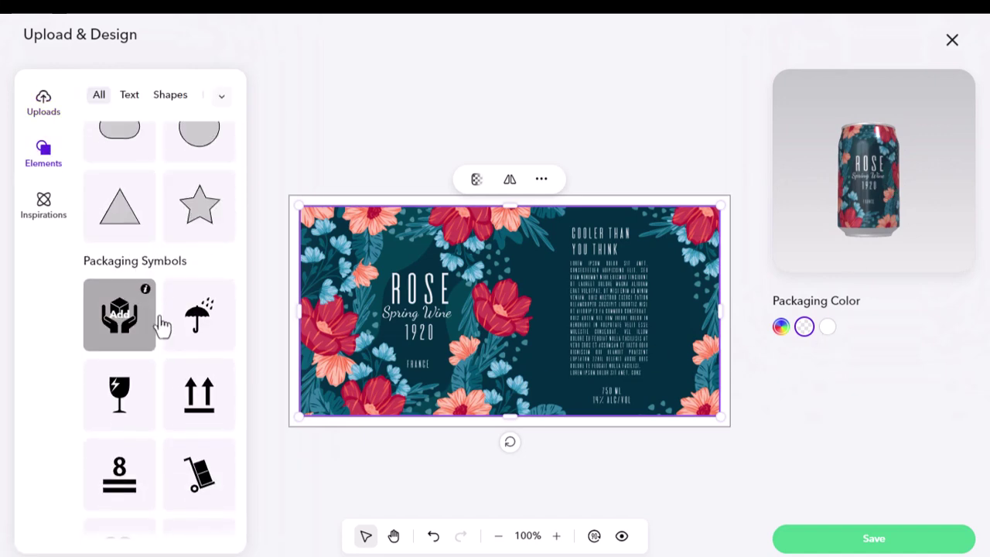
scroll(162, 325, "down", 1)
scroll(162, 371, "down", 1)
scroll(194, 349, "down", 3)
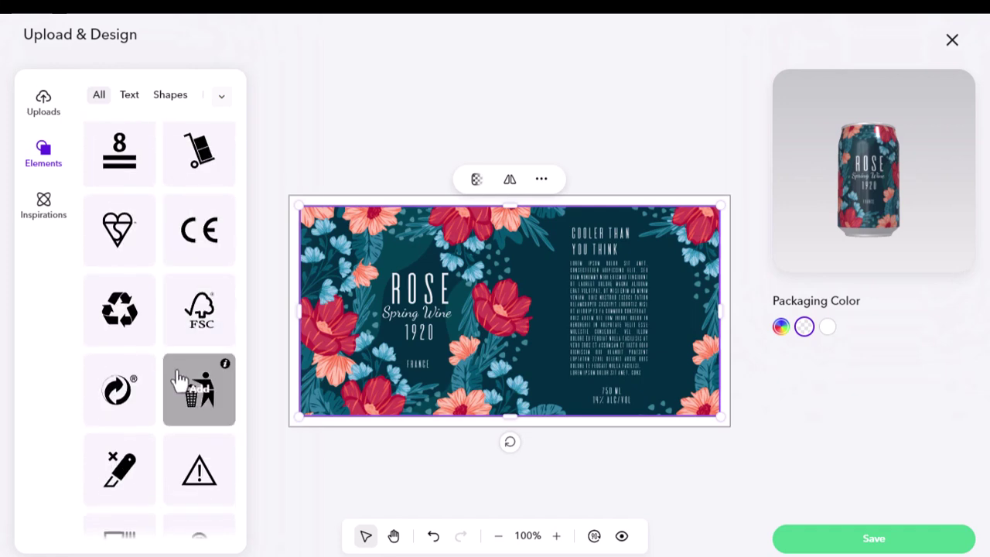
scroll(178, 379, "down", 2)
mouse_move(199, 304)
left_mouse_down()
mouse_move(674, 309)
mouse_move(673, 340)
left_mouse_up()
left_click(626, 305)
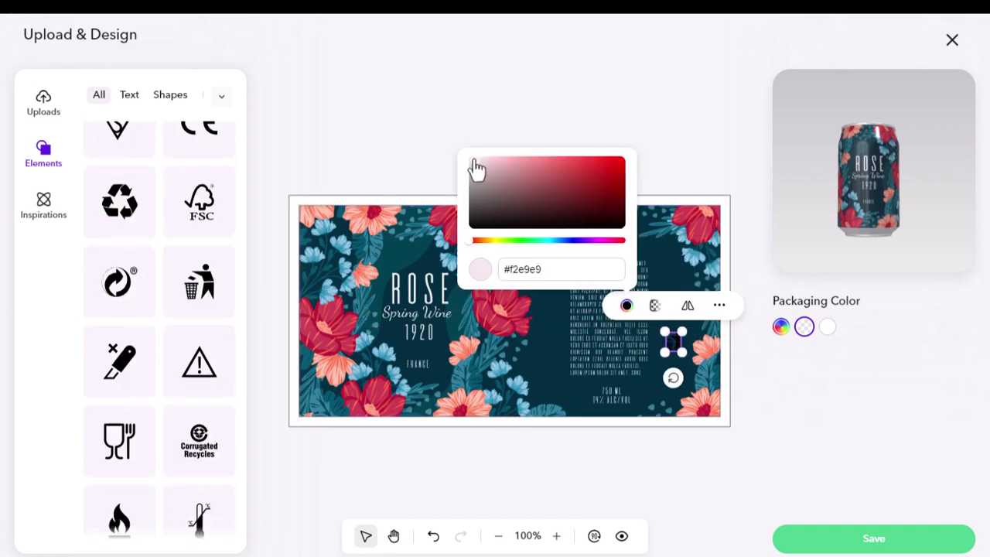
left_click_drag(854, 197, 888, 208)
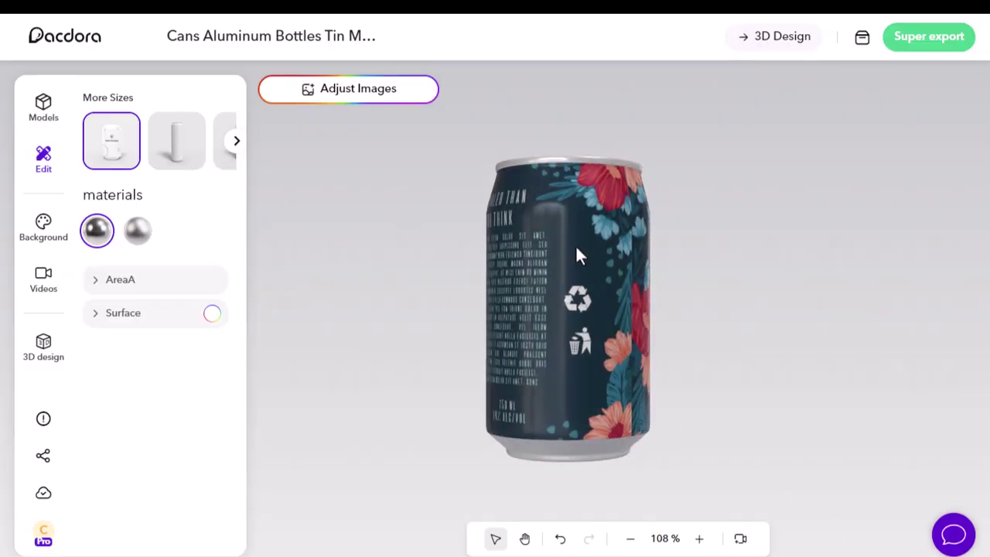
left_click_drag(608, 294, 390, 311)
Preview the can's video animation styles, including Emphasis, and bring up video export options
left_click(907, 52)
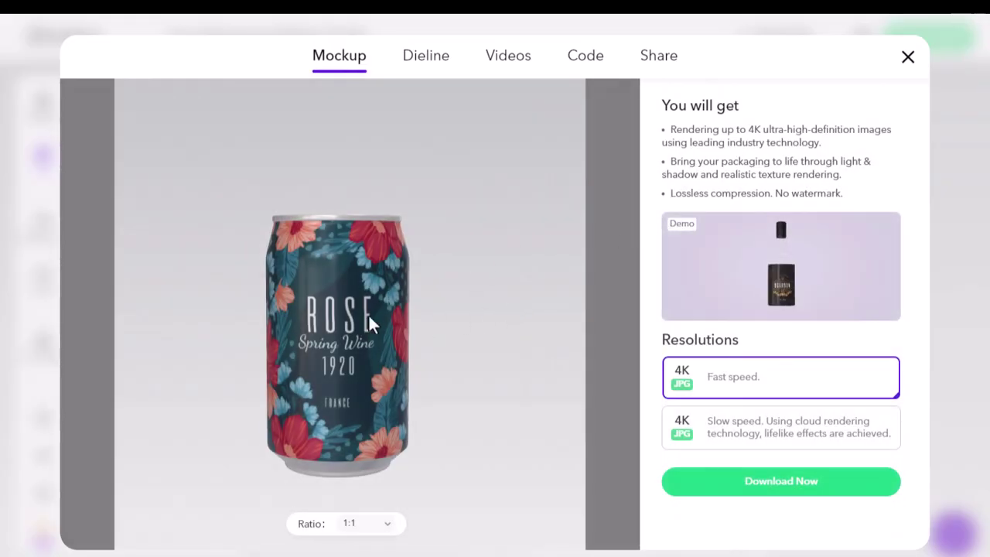
mouse_move(368, 317)
left_mouse_down()
mouse_move(406, 280)
mouse_move(374, 338)
mouse_move(349, 326)
left_mouse_up()
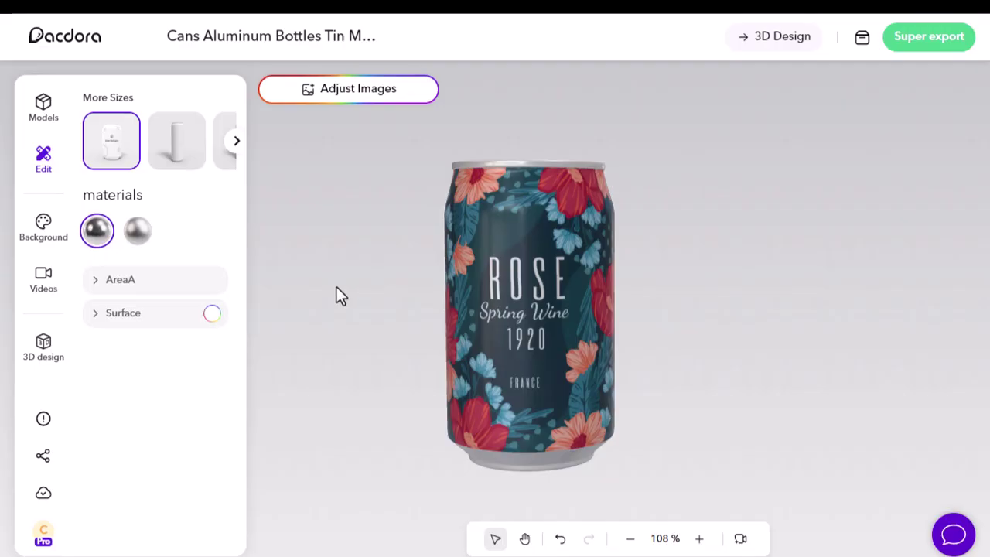
left_click(45, 285)
mouse_move(157, 302)
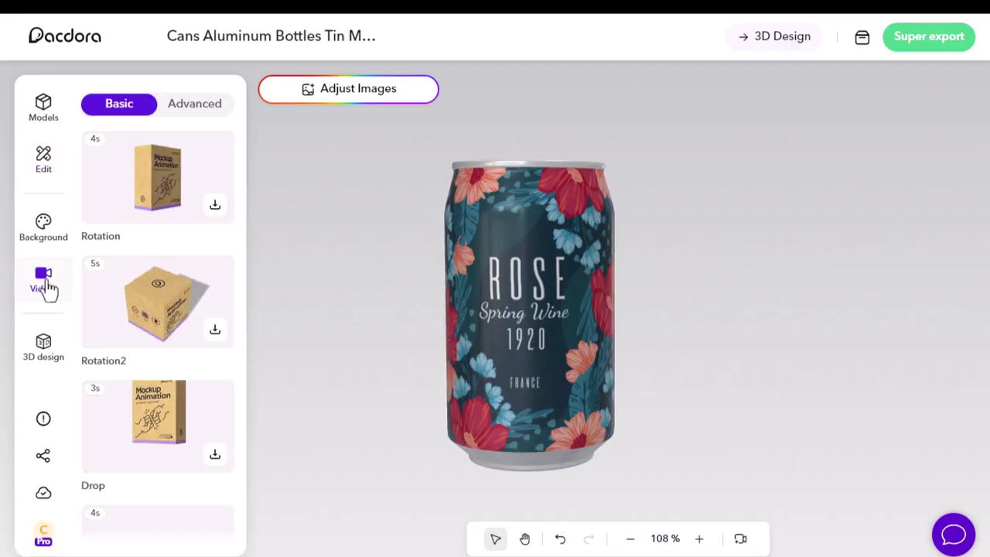
scroll(159, 317, "down", 4)
left_click(159, 352)
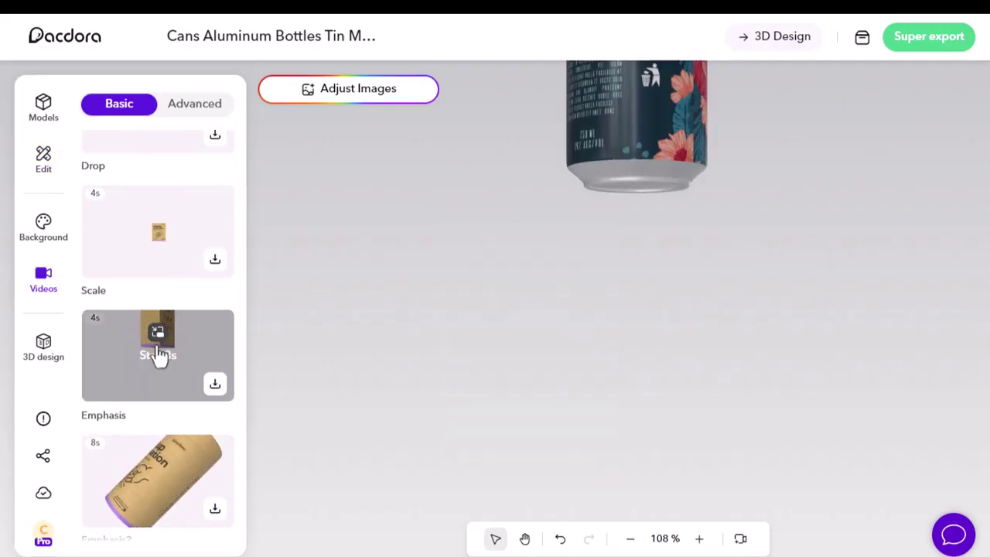
left_click(215, 260)
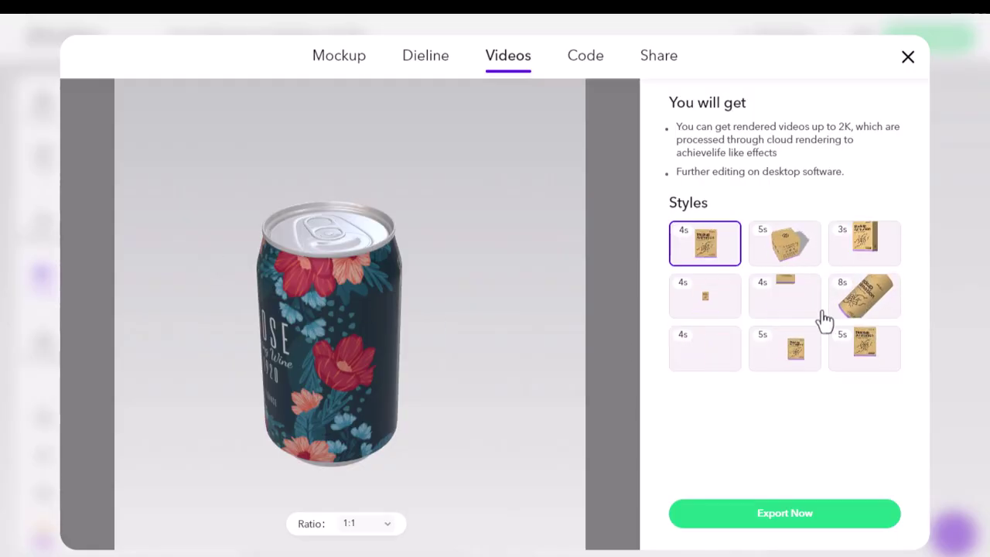
Export the Rose can as a video in the last 5-second style and check its progress
left_click(851, 356)
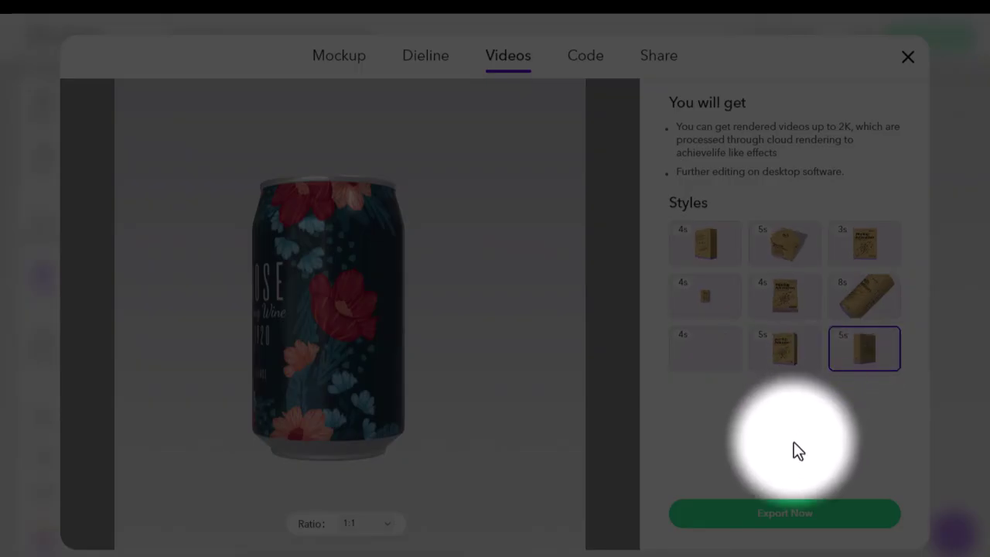
left_click(770, 514)
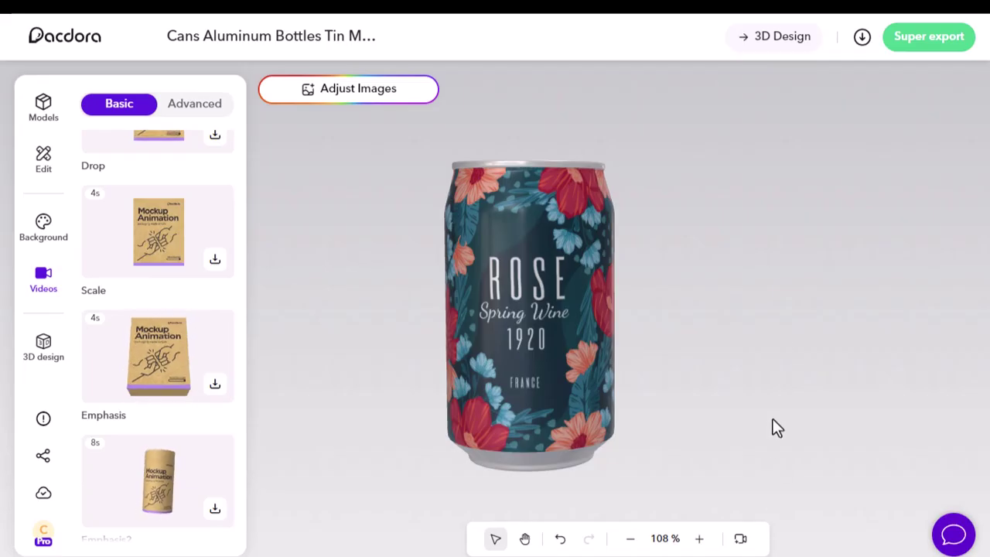
left_click(863, 39)
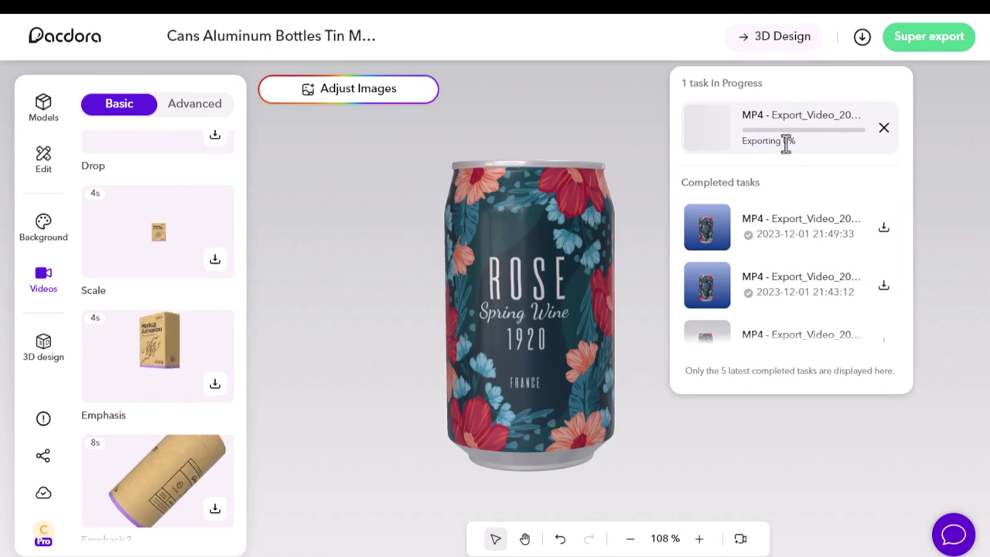
left_click(882, 126)
Try a red background and several gradients, settling on the deep blue gradient
mouse_move(158, 231)
left_click(46, 226)
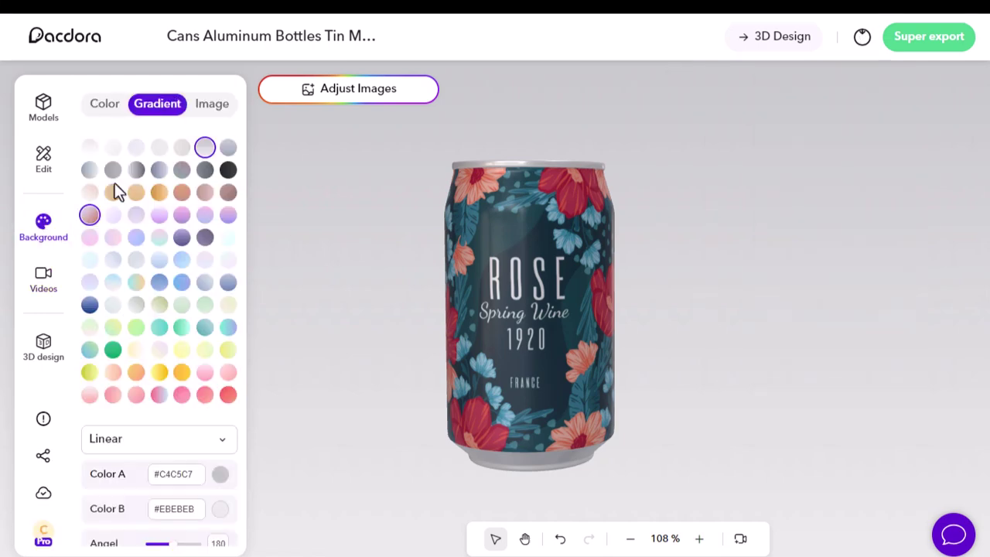
left_click(111, 110)
left_click(176, 253)
left_click(157, 103)
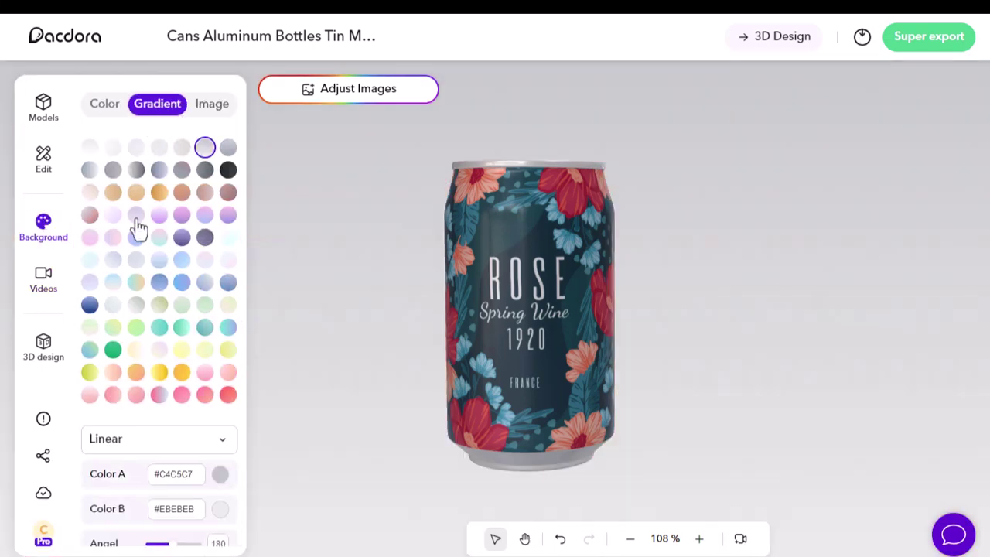
left_click(90, 305)
left_click(158, 283)
left_click(181, 193)
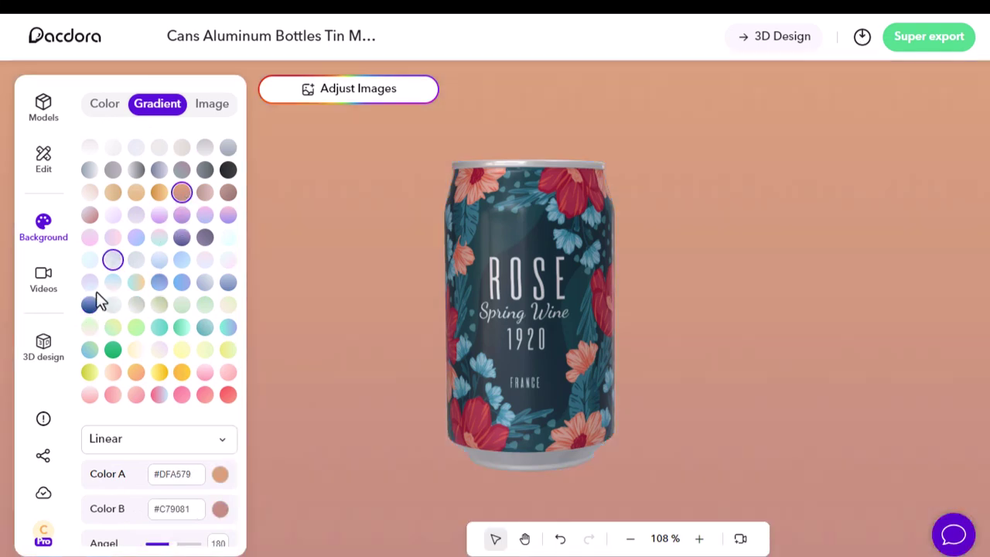
left_click(89, 305)
left_click(157, 103)
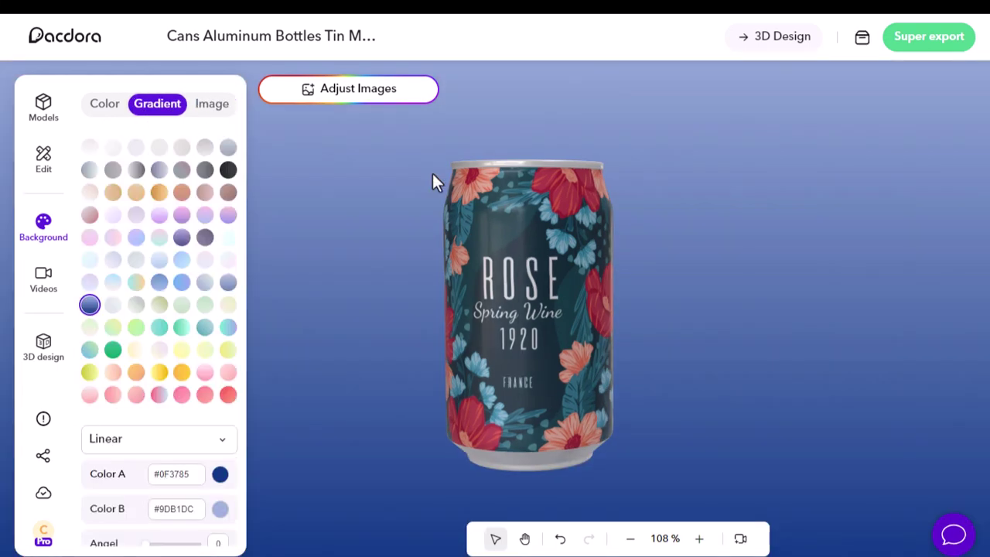
Search models for 'pizza box' and replace the can with the first kraft mailer box
left_click(42, 123)
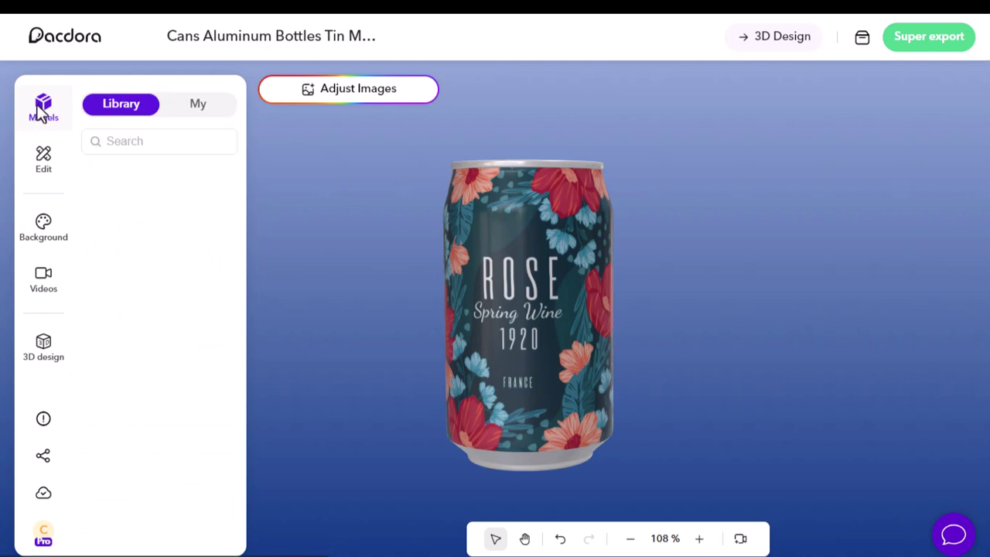
left_click(145, 142)
type("p")
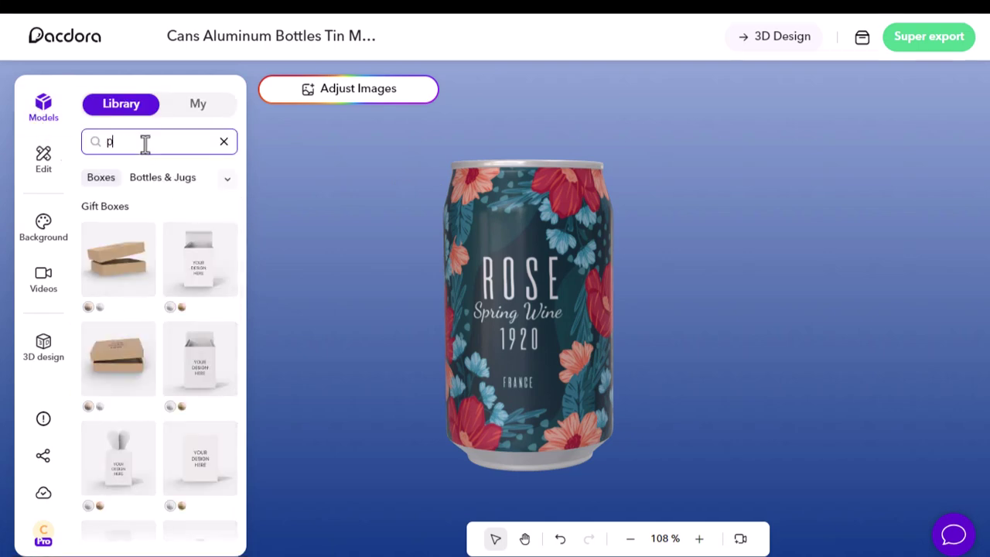
type("izza box")
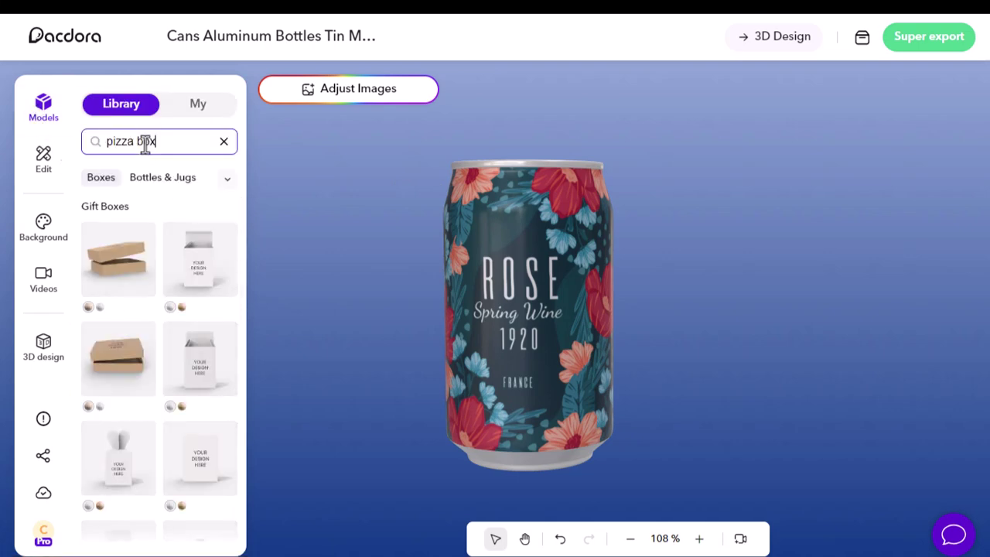
key("Return")
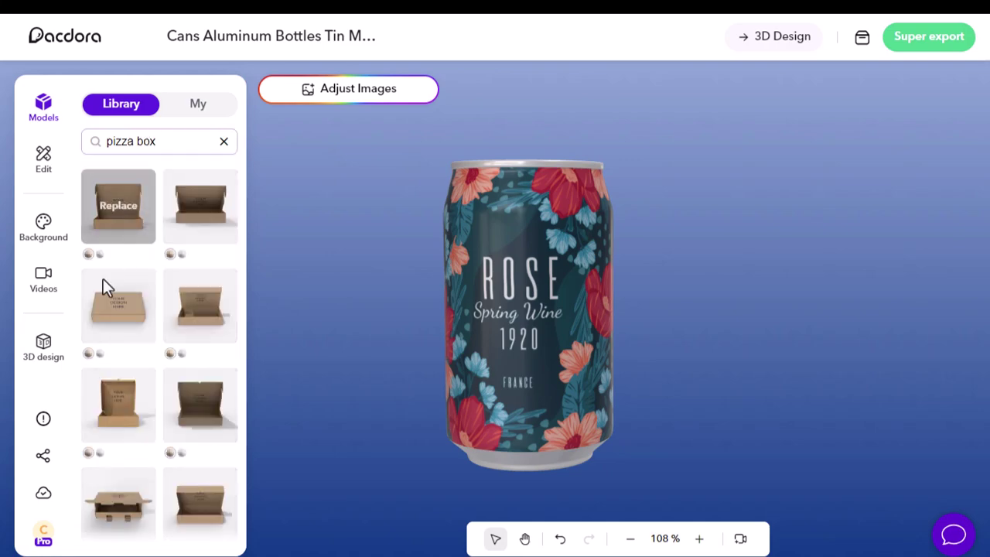
left_click(128, 321)
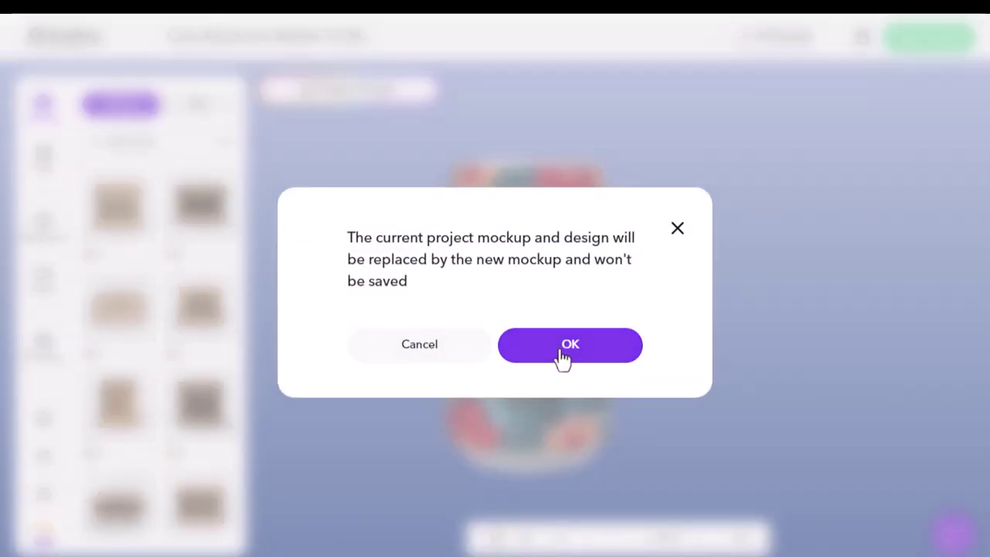
left_click(558, 348)
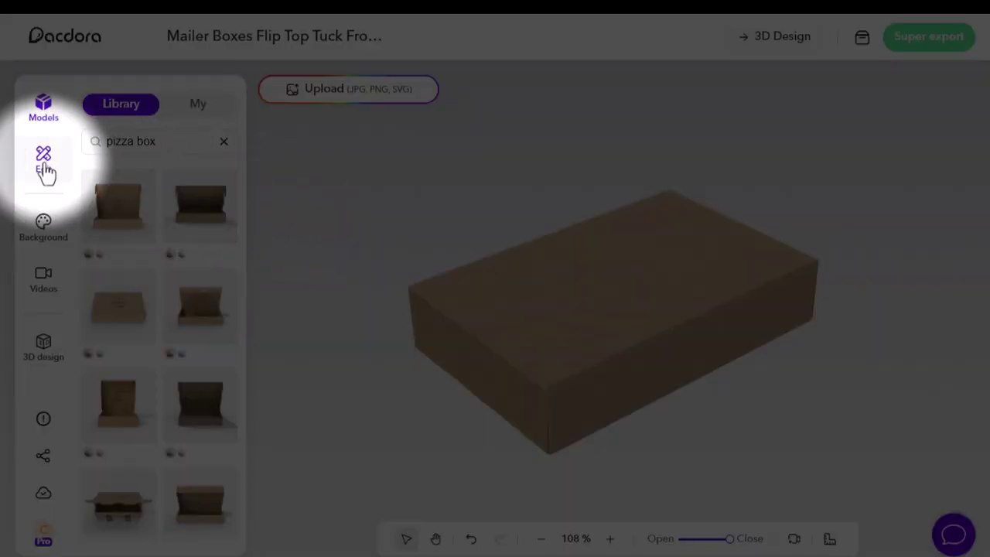
Resize the box to 300 × 300 mm, switch to white material and show dimensions
left_click(44, 169)
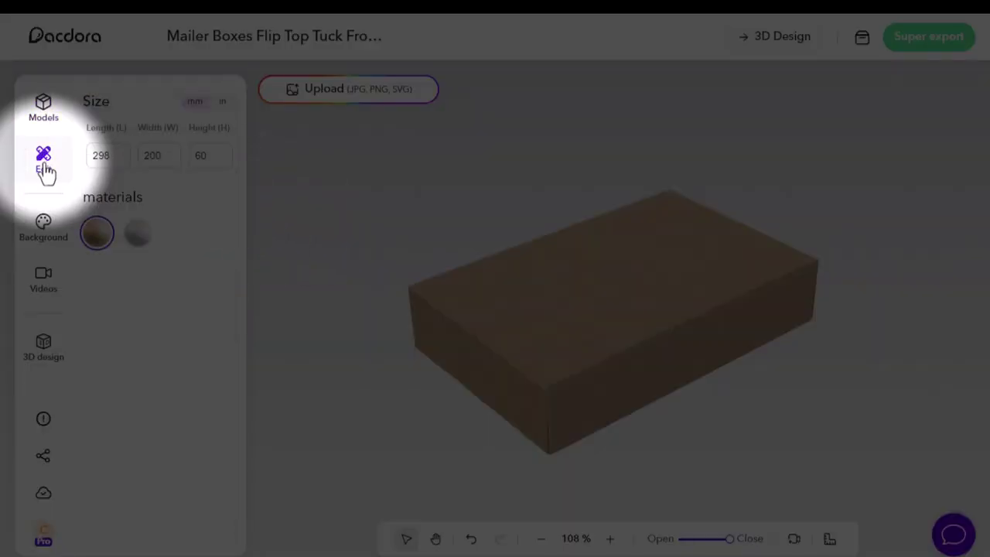
double_click(108, 155)
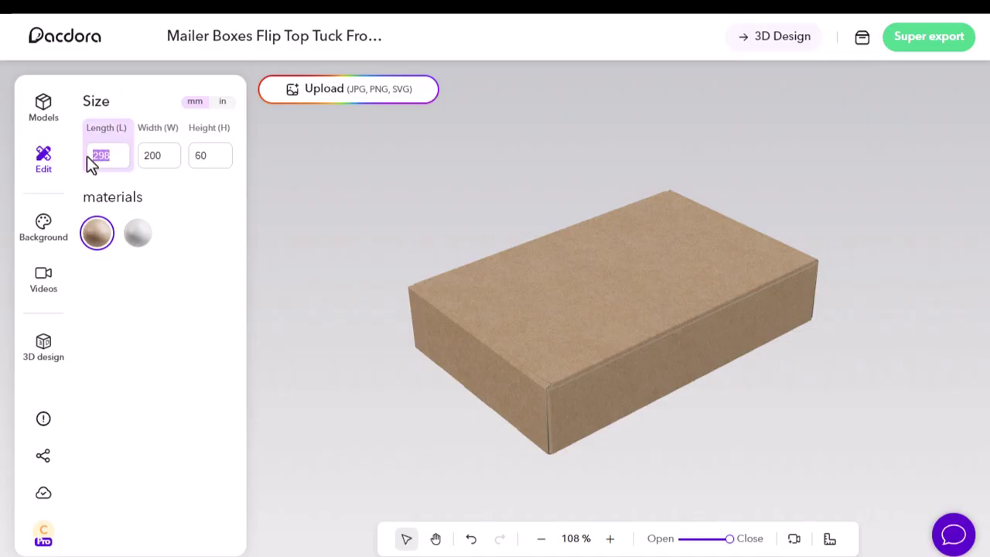
double_click(159, 155)
type("300")
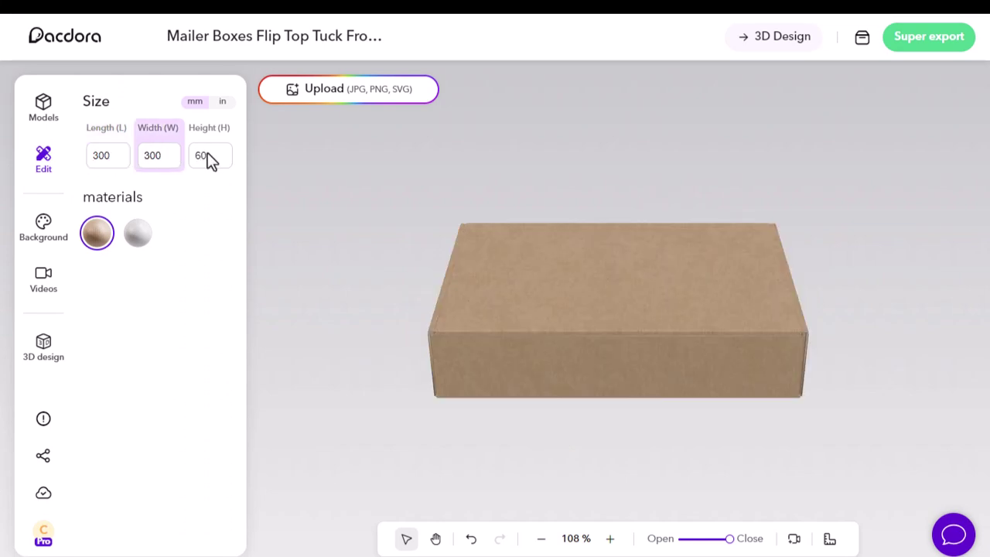
key("Return")
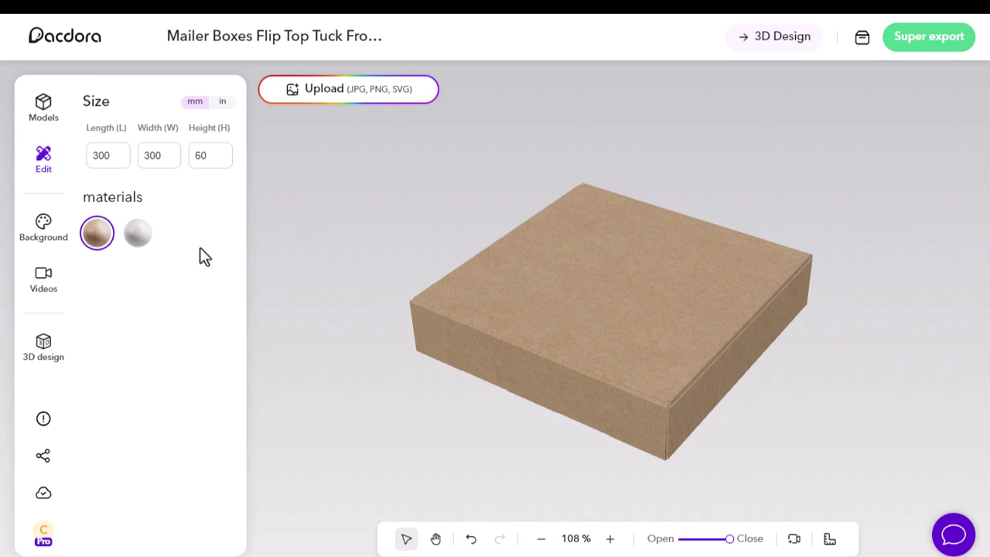
left_click(136, 238)
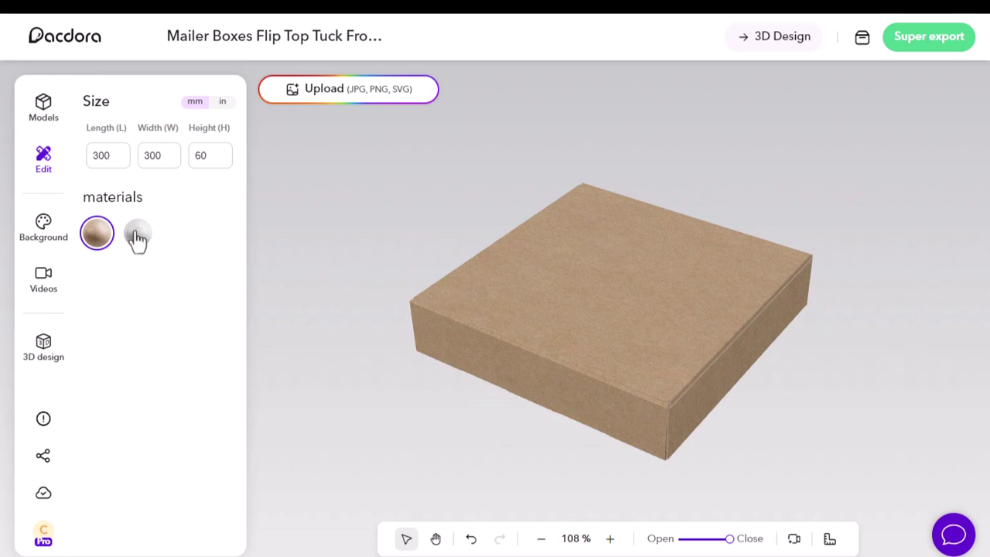
left_click(824, 541)
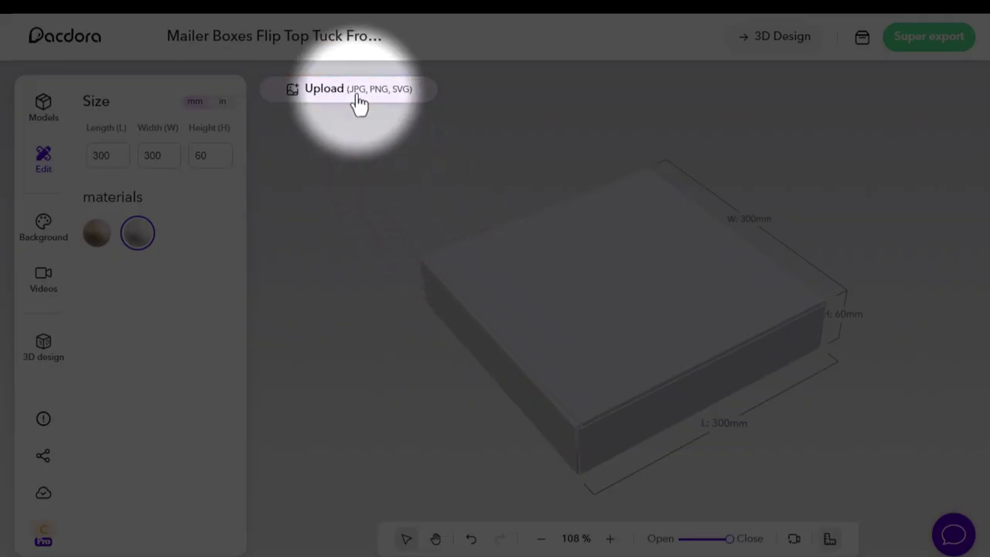
Fit the pizza artwork onto the central 300 mm panel and duplicate it onto the lid
left_click(356, 93)
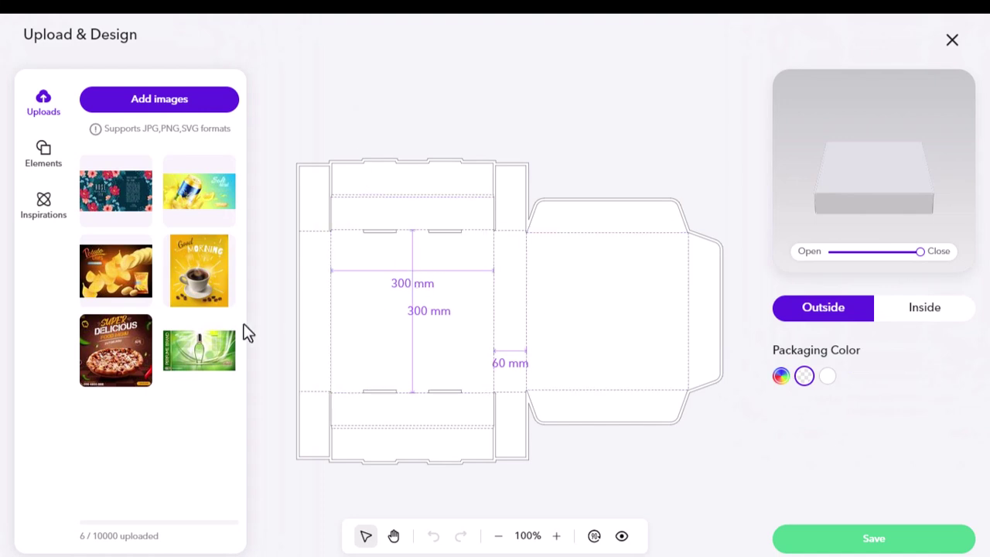
left_click_drag(116, 349, 411, 311)
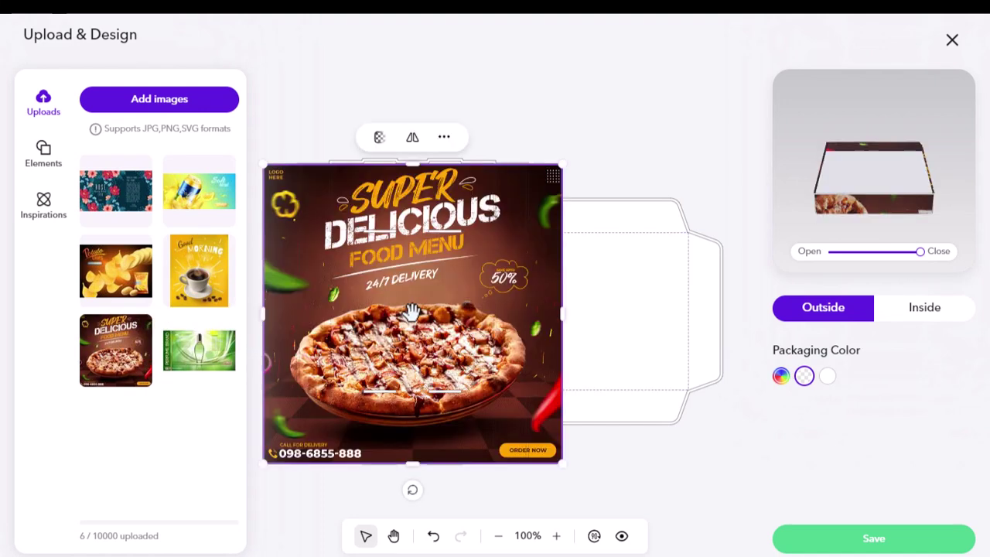
left_click_drag(263, 164, 399, 294)
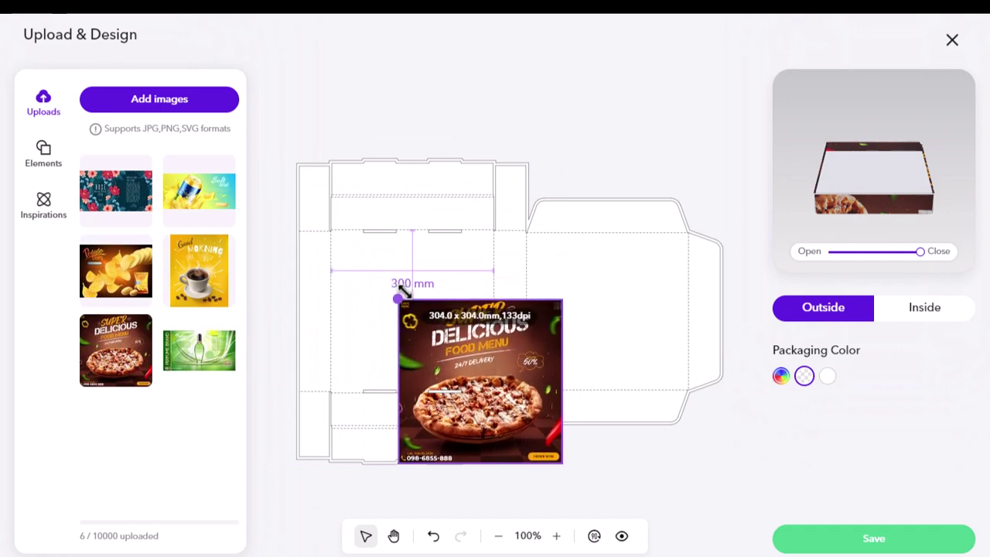
left_click_drag(460, 357, 391, 289)
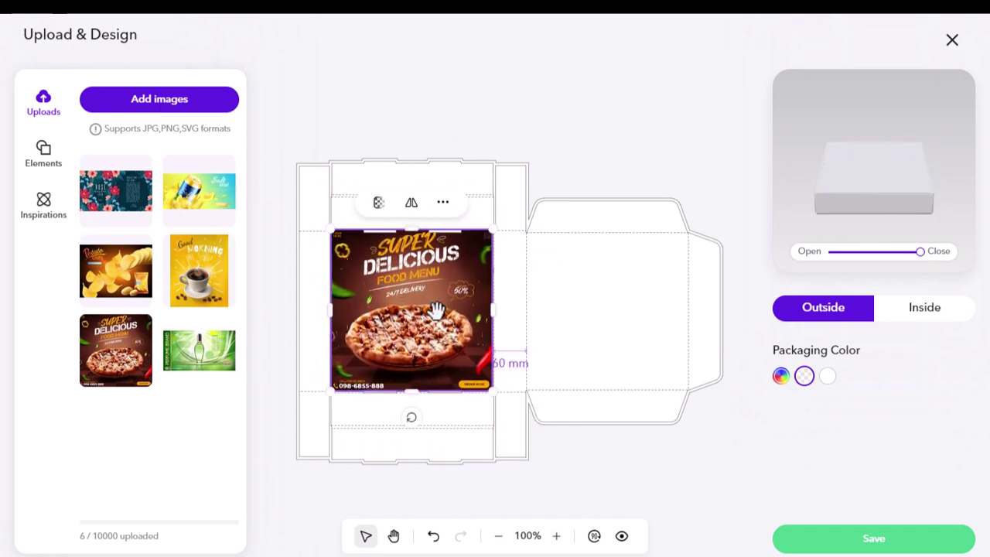
key("ctrl+c")
key("ctrl+v")
left_click_drag(435, 311, 601, 312)
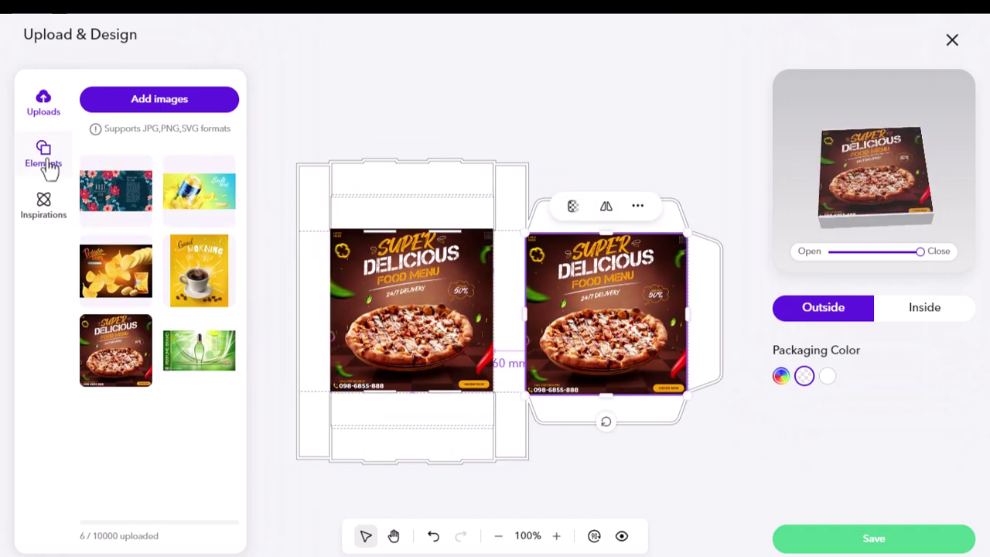
Add WhatsApp, Instagram and YouTube icons from Elements and save the design
left_click(45, 159)
scroll(180, 353, "down", 3)
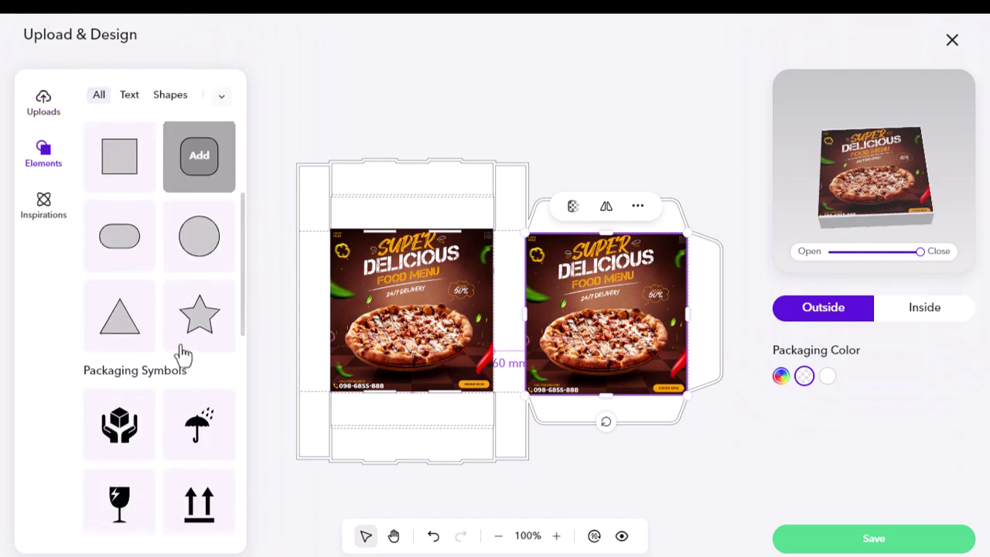
scroll(178, 353, "down", 2)
scroll(142, 353, "down", 3)
scroll(143, 358, "down", 3)
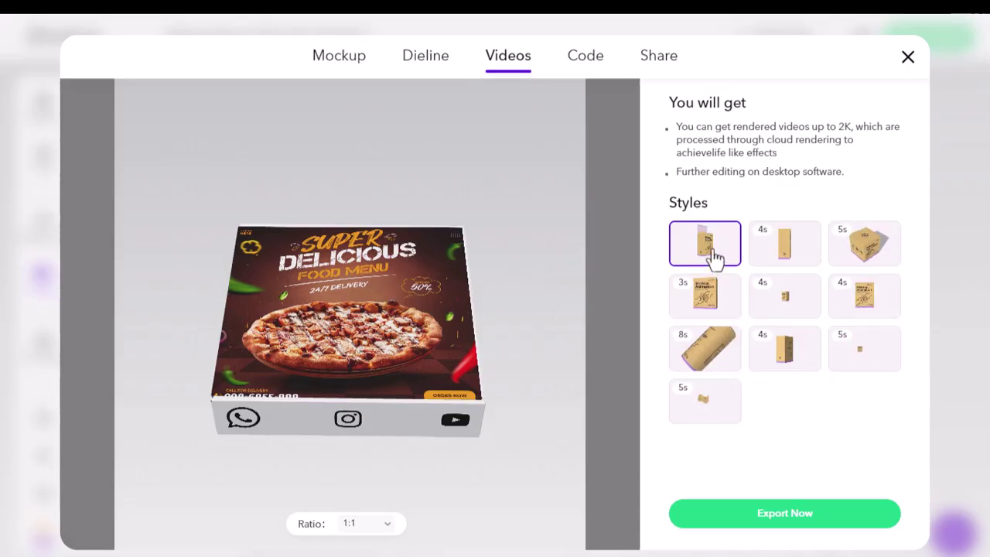
left_click(711, 257)
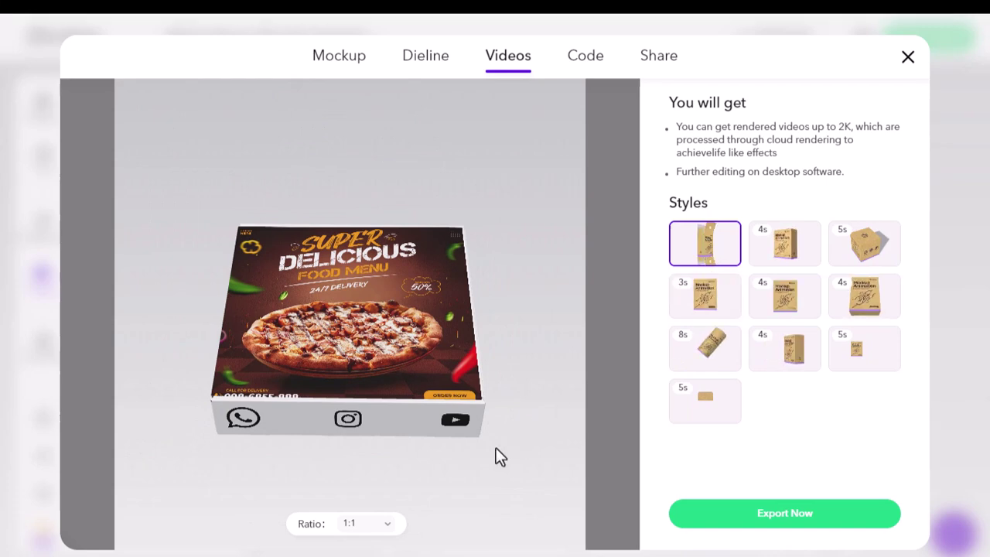
Set the box video's aspect ratio to 16:9 widescreen
left_click(387, 524)
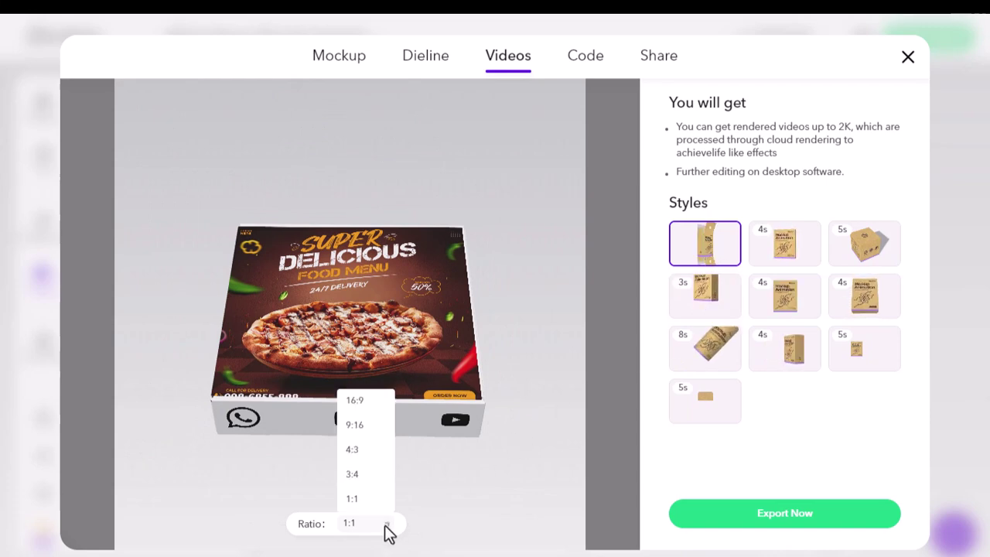
left_click(365, 411)
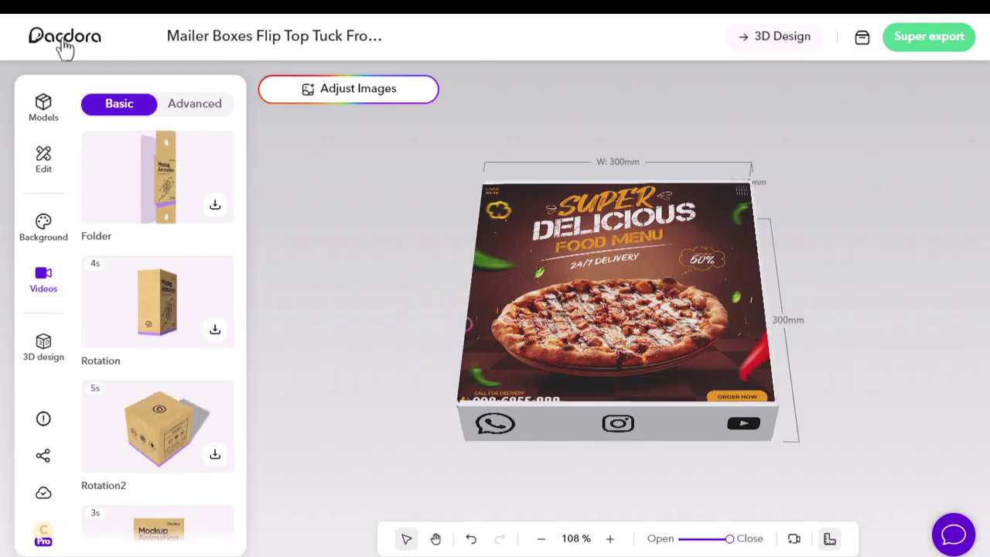
Go from the home page to the Templates & Dielines Generator and browse the custom-dimension templates
left_click(64, 43)
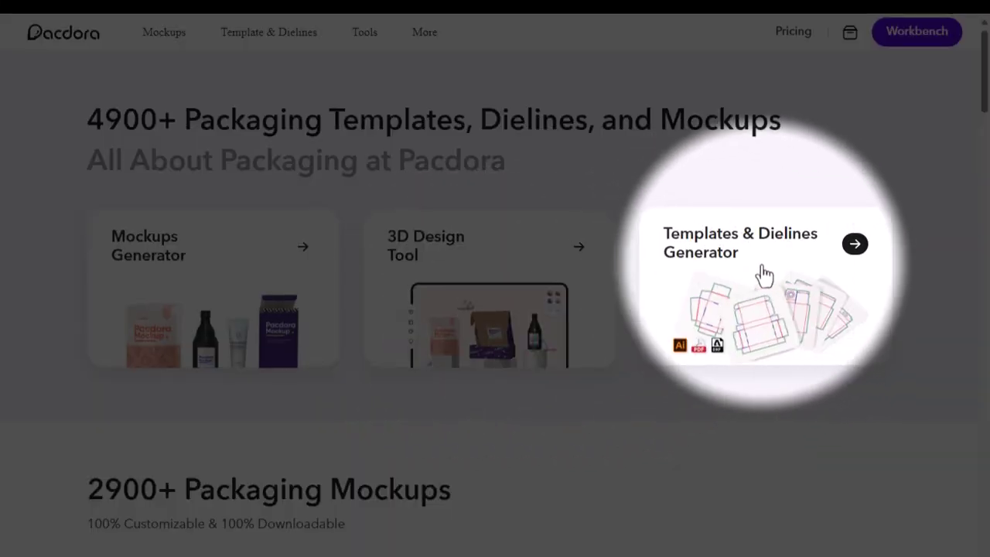
left_click(763, 273)
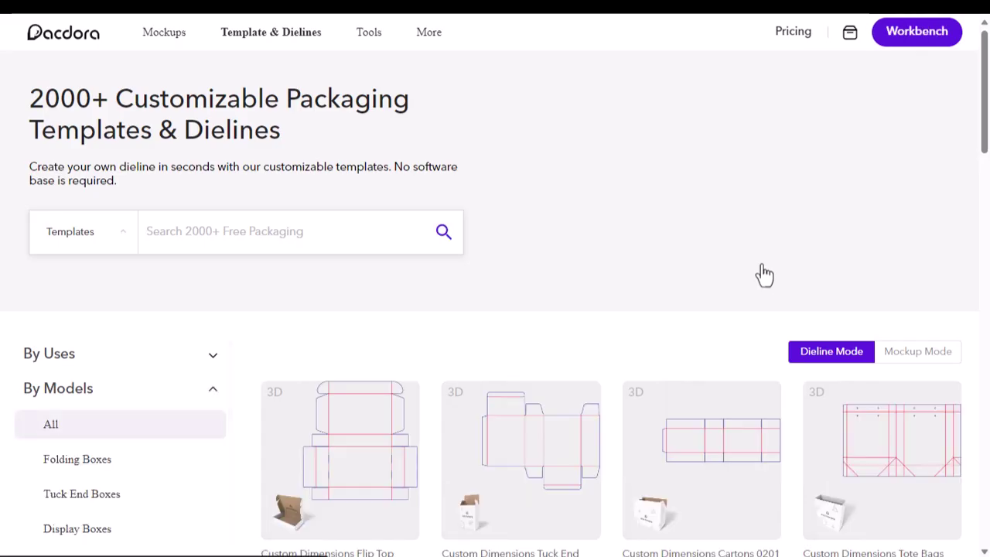
scroll(695, 272, "down", 2)
scroll(611, 342, "down", 2)
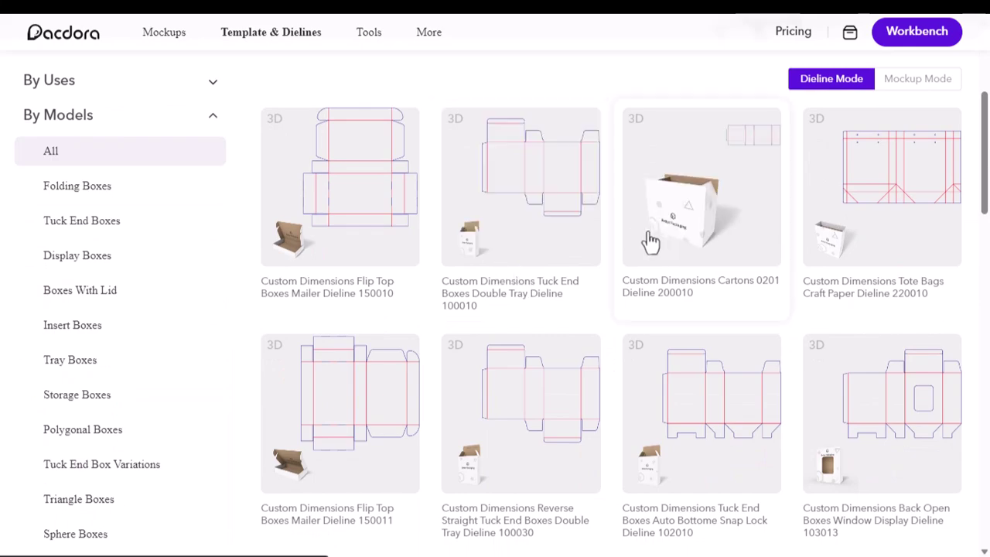
scroll(773, 255, "down", 2)
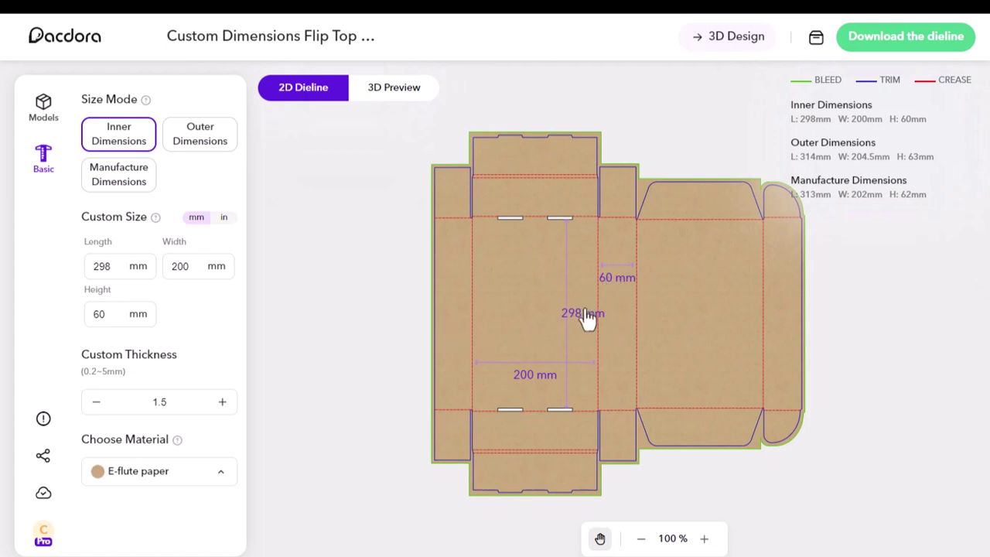
Change the Flip Top mailer height to 30 mm, making a 298 × 200 × 30 mm dieline
left_click(611, 276)
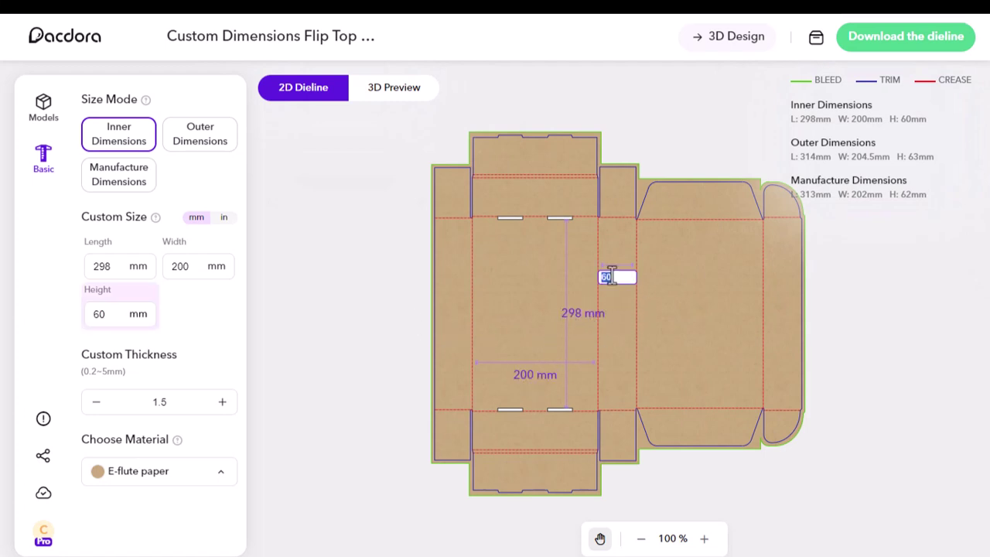
type("30")
key("Return")
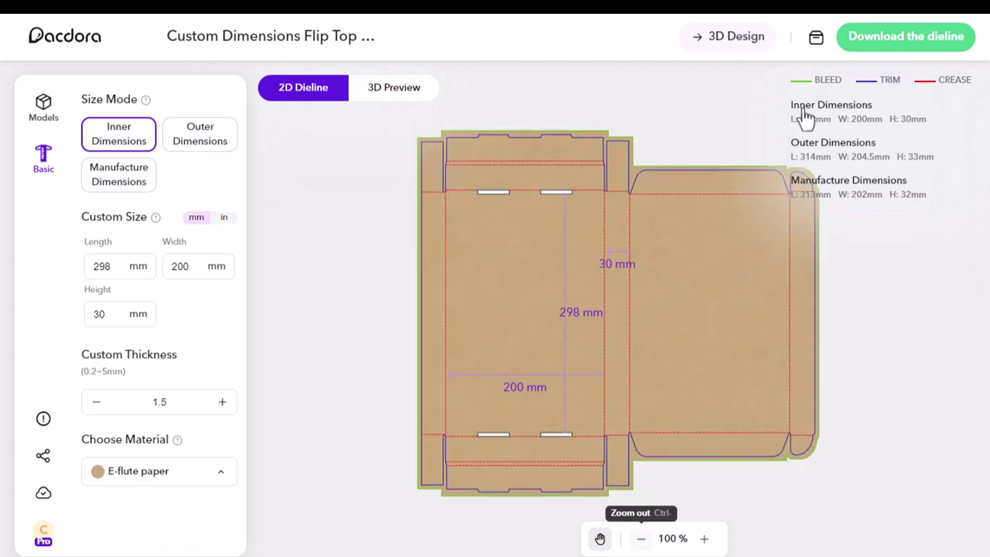
key("ctrl+minus")
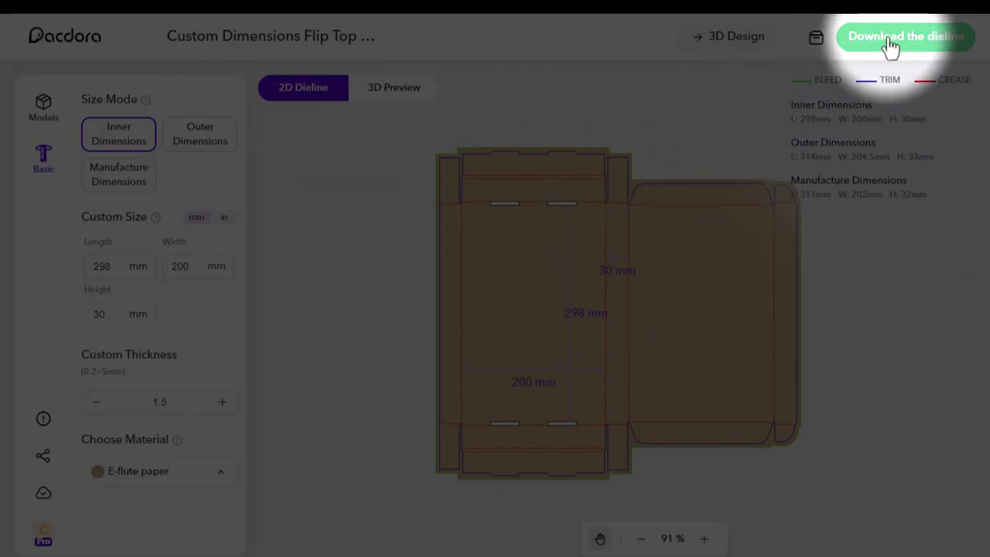
Export the resized dieline as a CMYK PDF
left_click(890, 43)
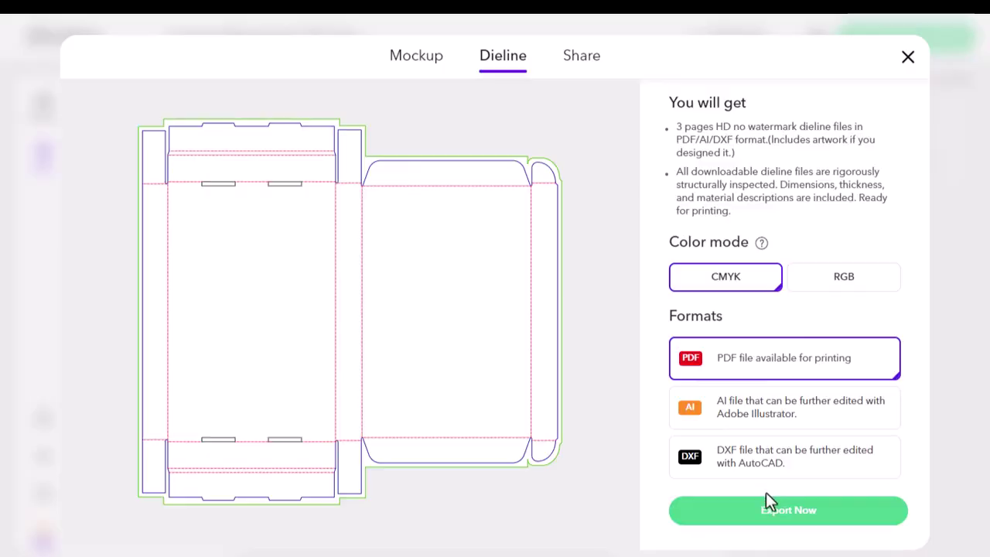
left_click(760, 519)
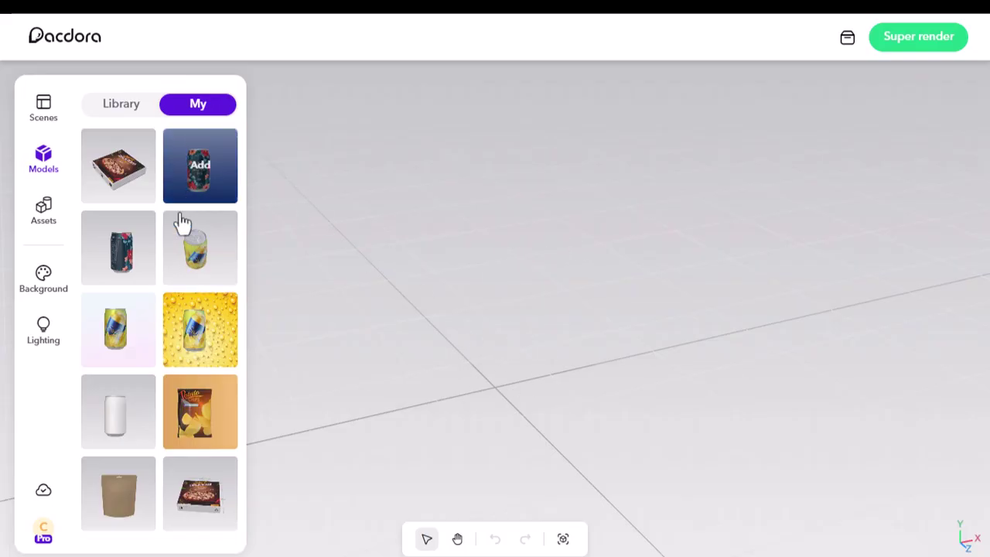
Add the floral rose can to the scene and raise AreaA metalness to about 20%
left_click(200, 165)
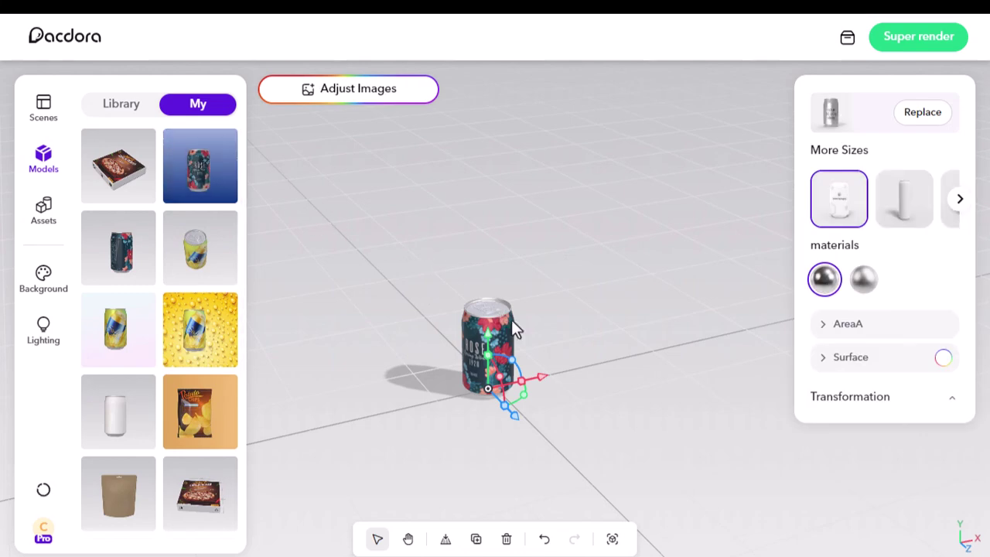
left_click(829, 329)
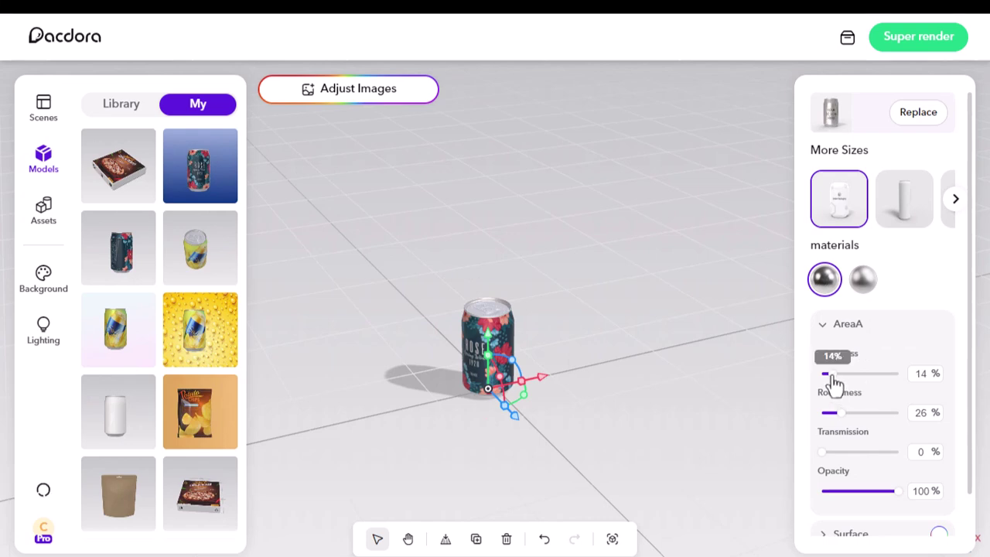
left_click_drag(830, 375, 845, 375)
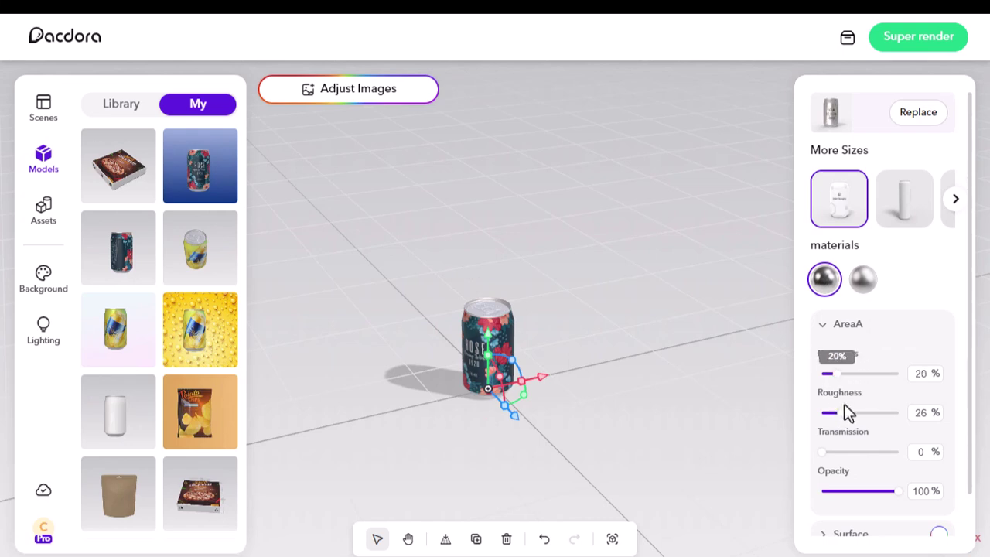
left_click(826, 328)
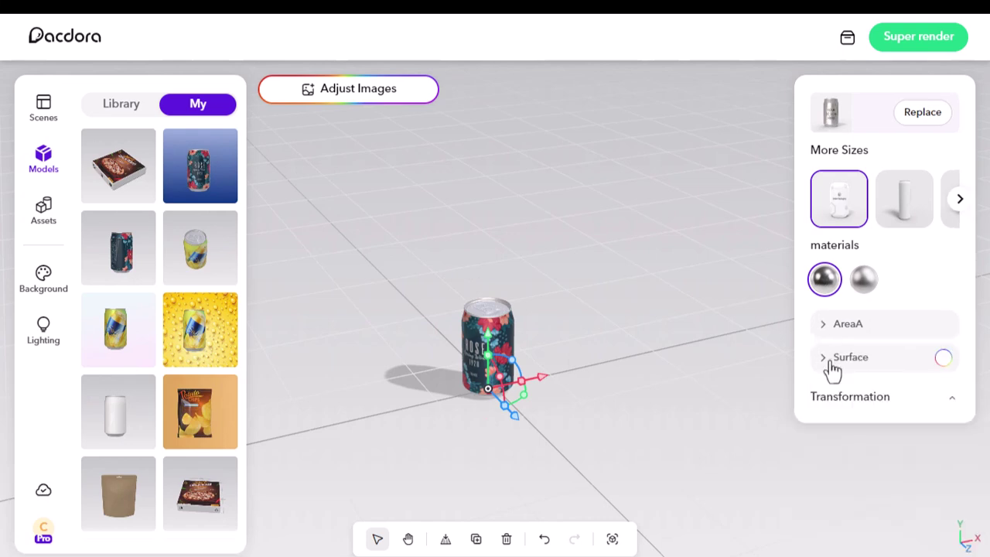
Inspect the Surface material settings and the model replacement options
left_click(825, 365)
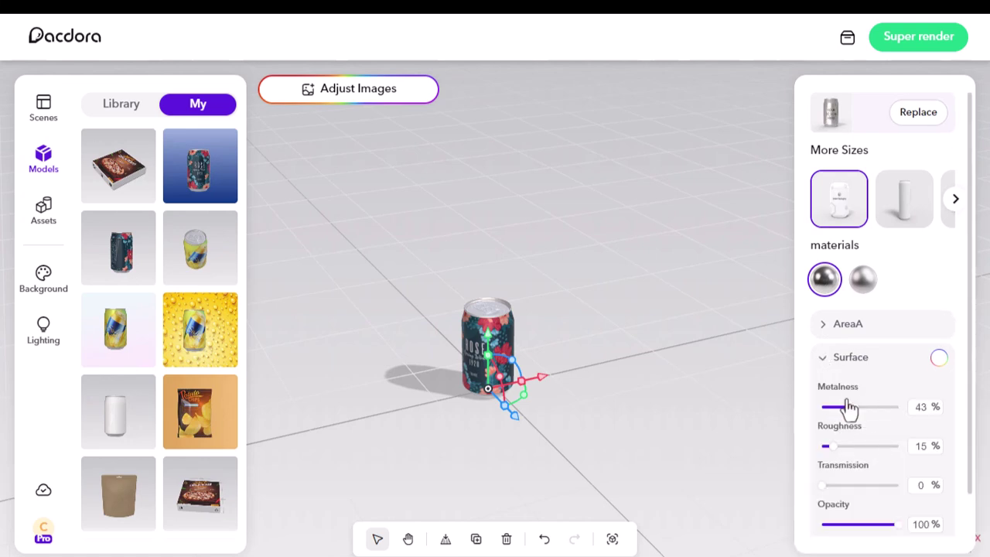
left_click(826, 363)
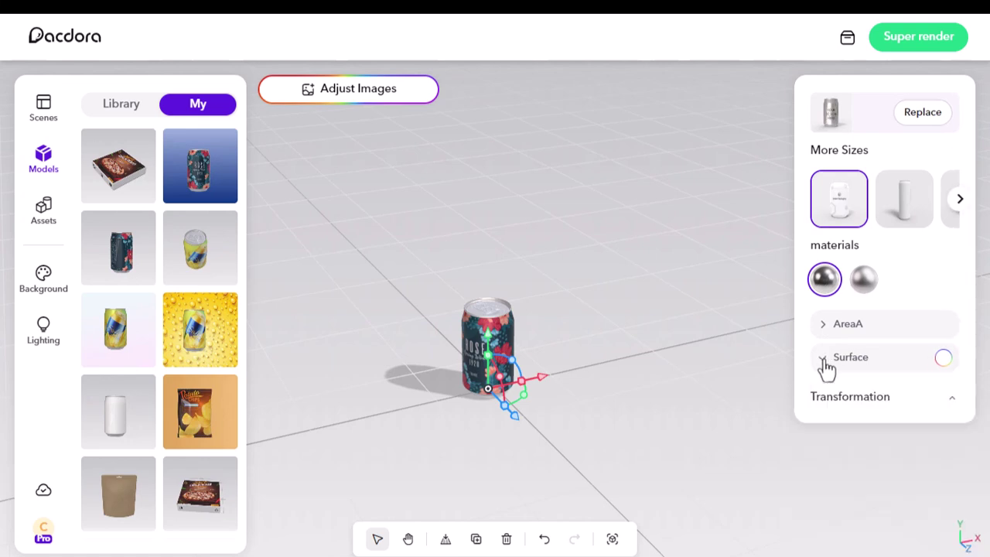
left_click(922, 113)
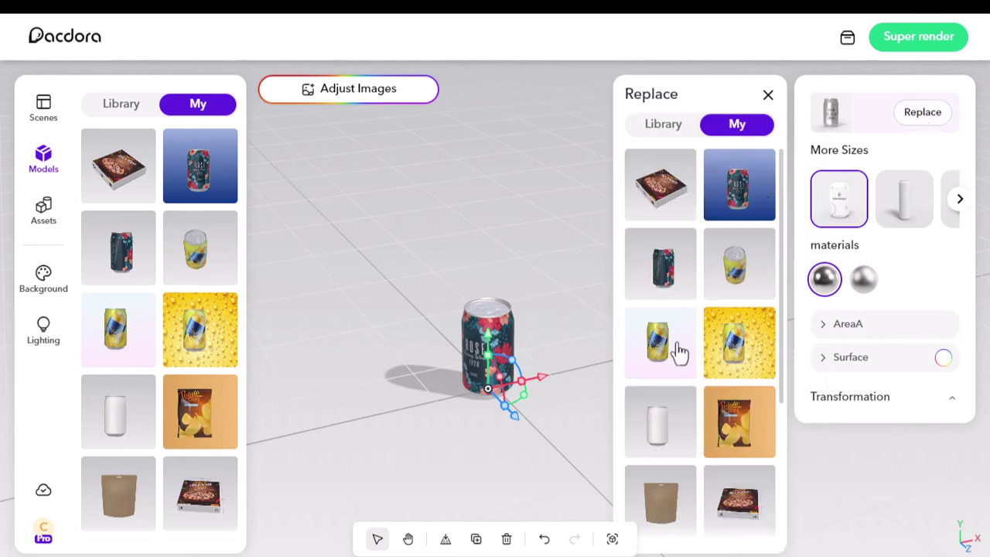
left_click(768, 95)
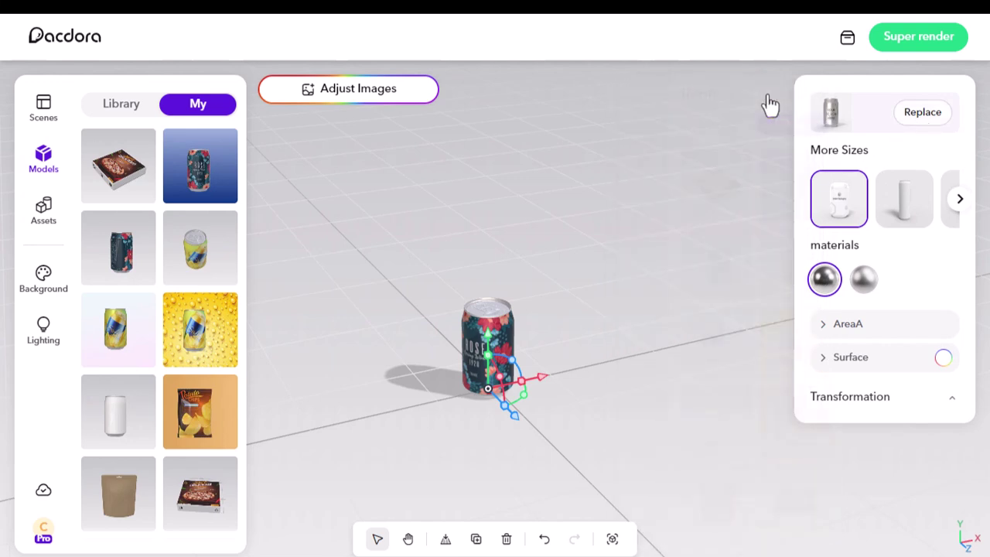
Stage the rose cans on the arch scene from the Sphere section of Scenes
left_click(44, 122)
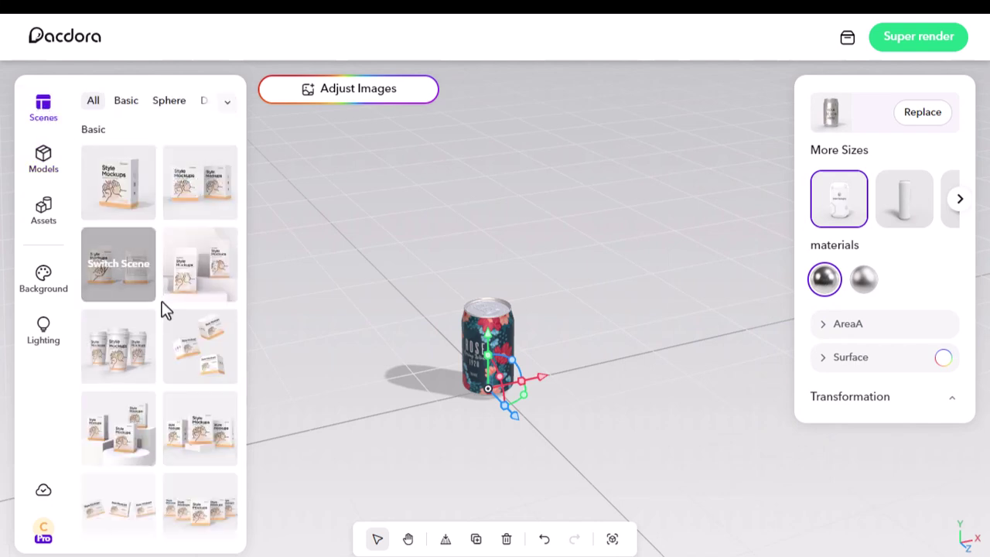
scroll(162, 303, "down", 3)
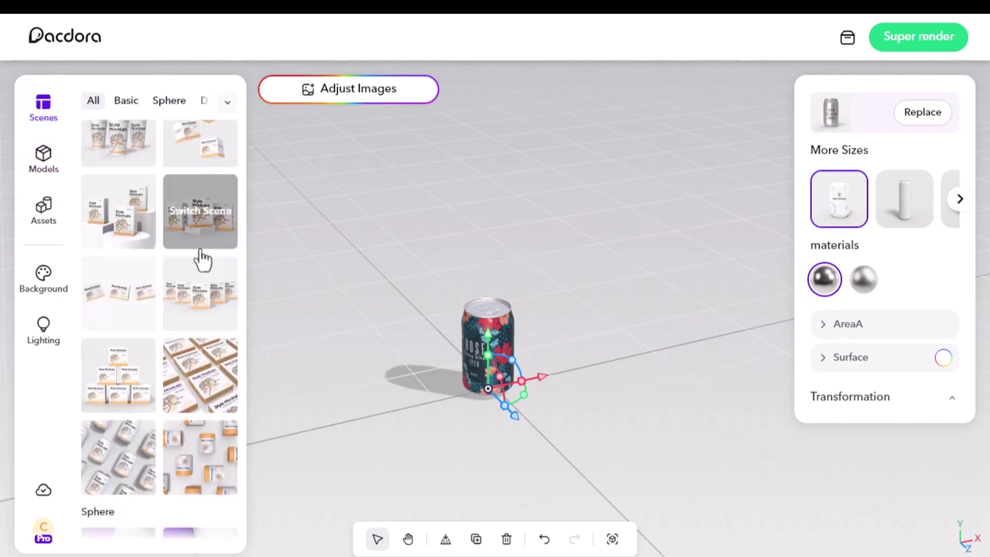
scroll(171, 267, "down", 5)
scroll(171, 267, "down", 2)
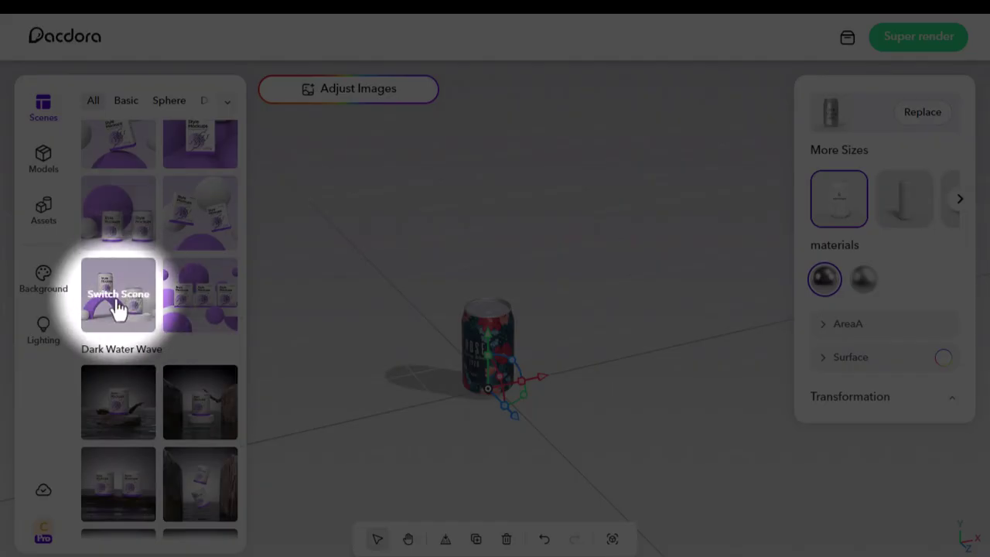
left_click(118, 301)
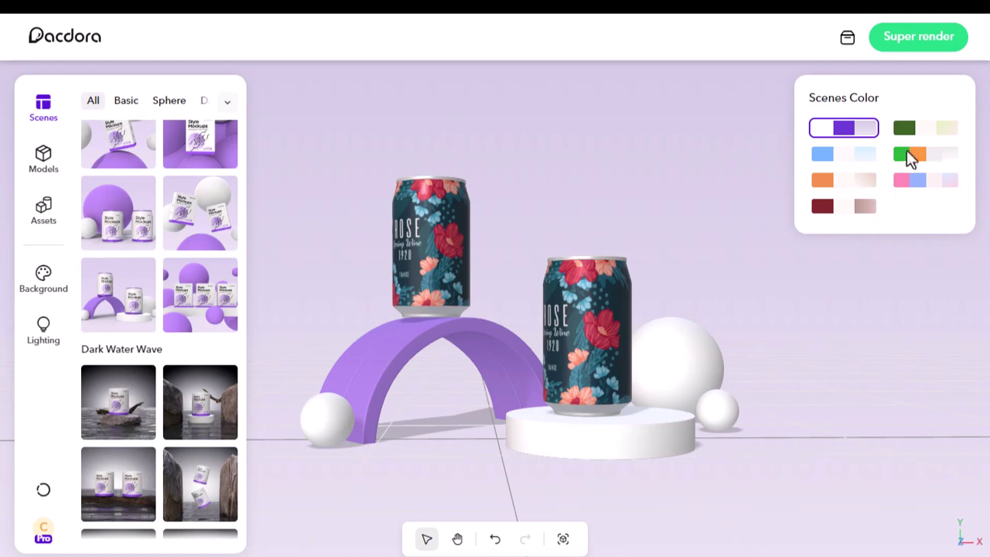
Try green/orange and orange palettes, then recolour the scene pink and blue
left_click(906, 159)
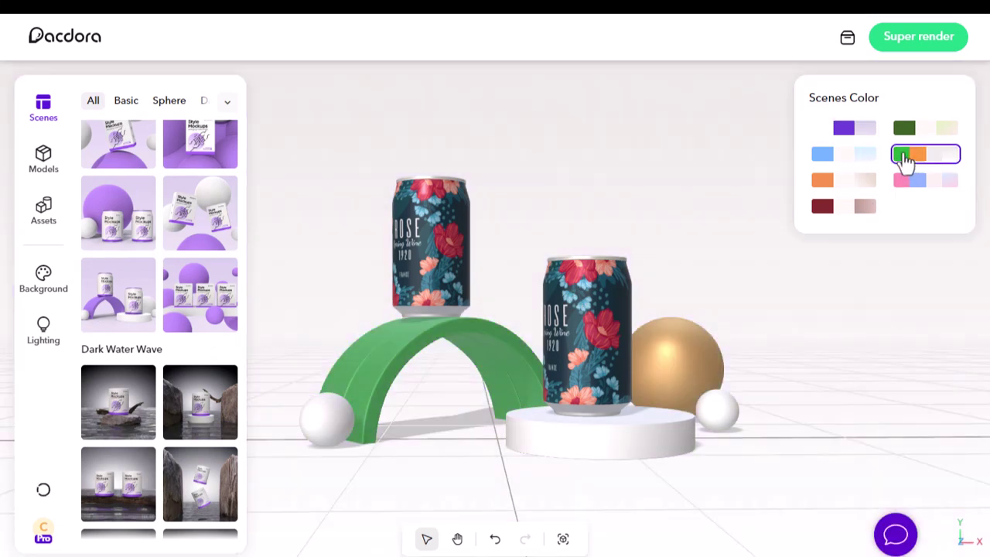
left_click(843, 183)
left_click(917, 179)
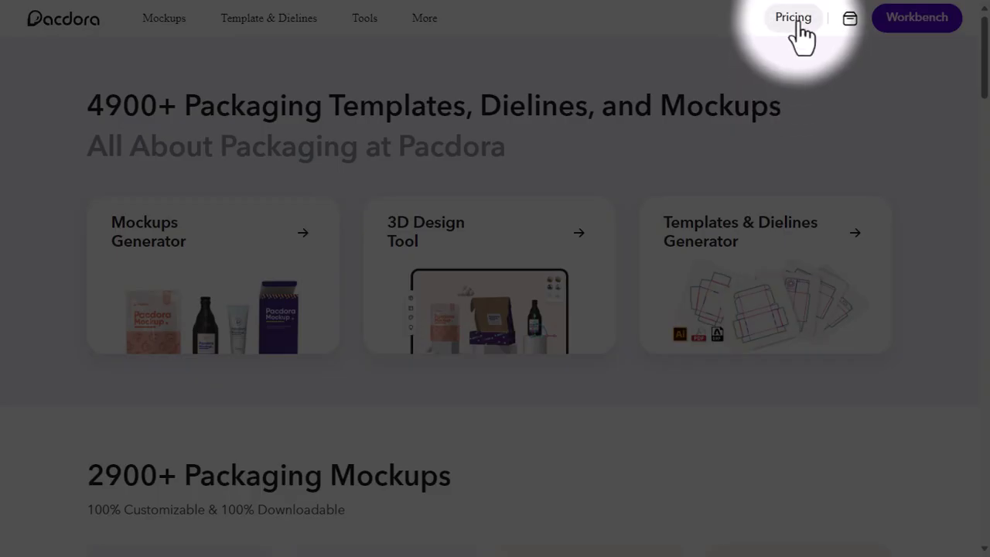
Start monthly Personal Pro checkout and apply the promotion code gfx20
left_click(796, 24)
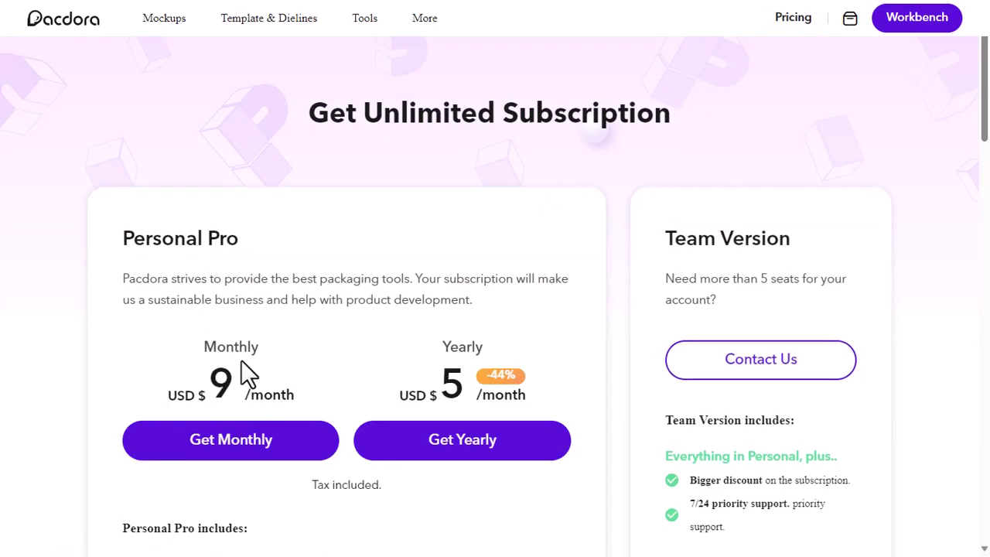
scroll(517, 333, "down", 3)
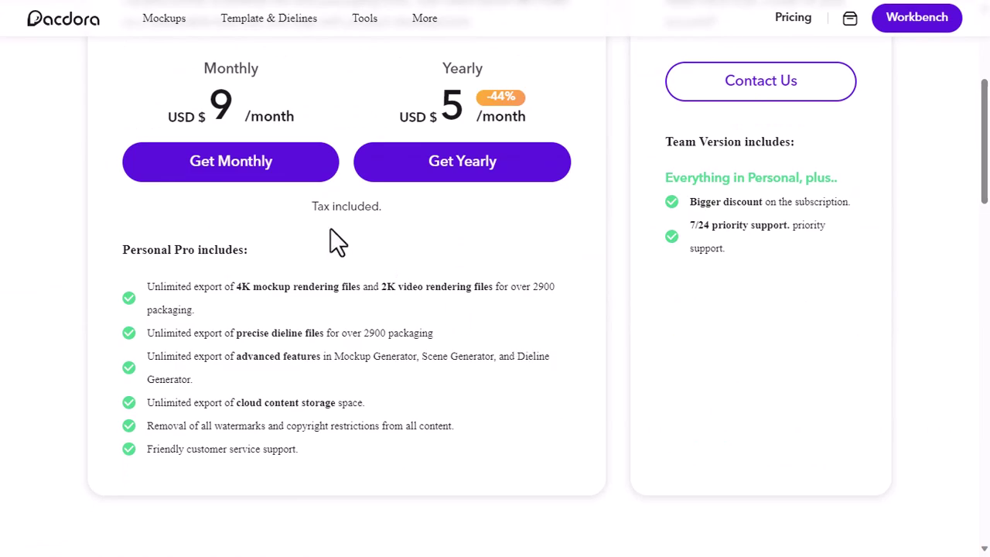
left_click(279, 176)
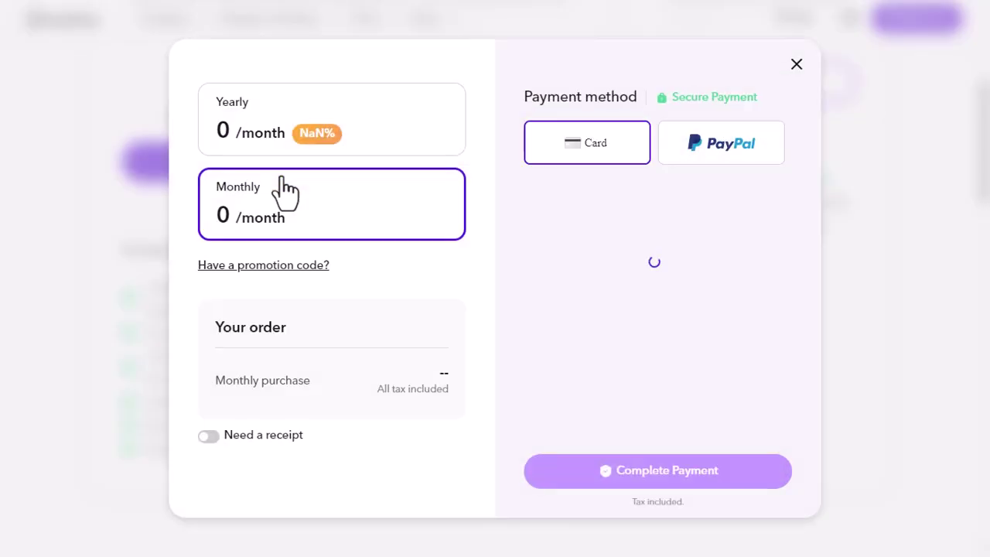
left_click(276, 270)
type("gfx20")
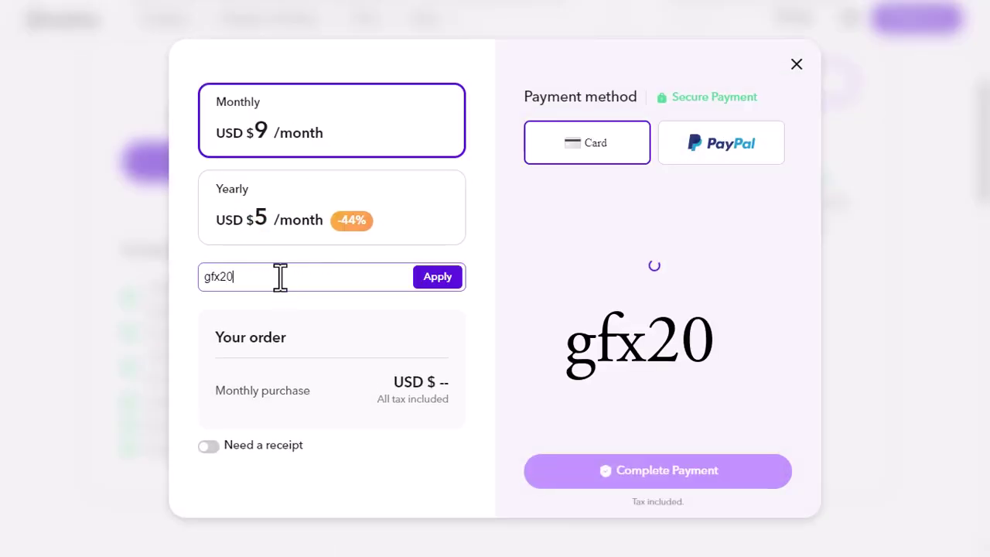
left_click(435, 280)
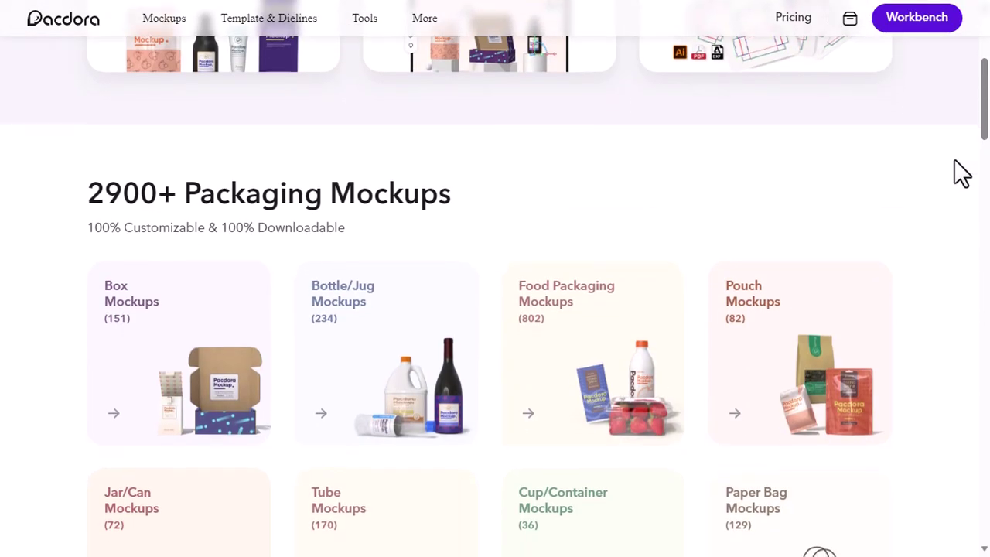
Scroll the home page past the can, bottle, pouch and tote bag mockups
scroll(962, 174, "down", 3)
scroll(955, 162, "down", 3)
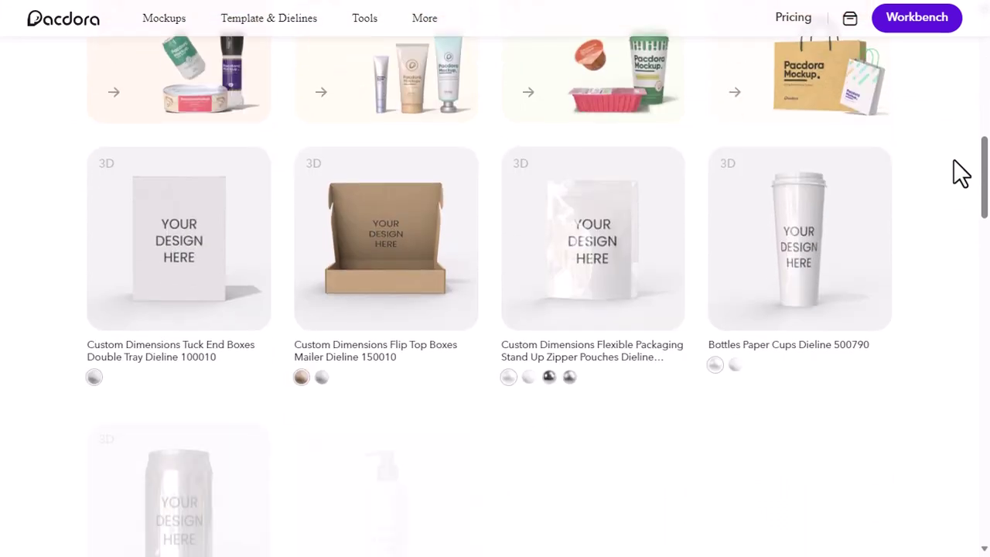
scroll(962, 174, "down", 3)
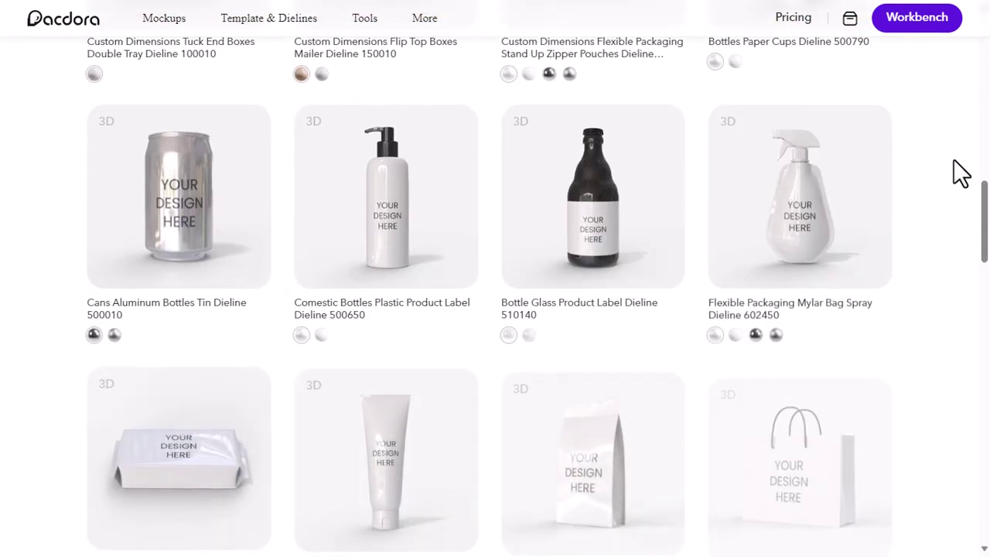
scroll(962, 174, "down", 3)
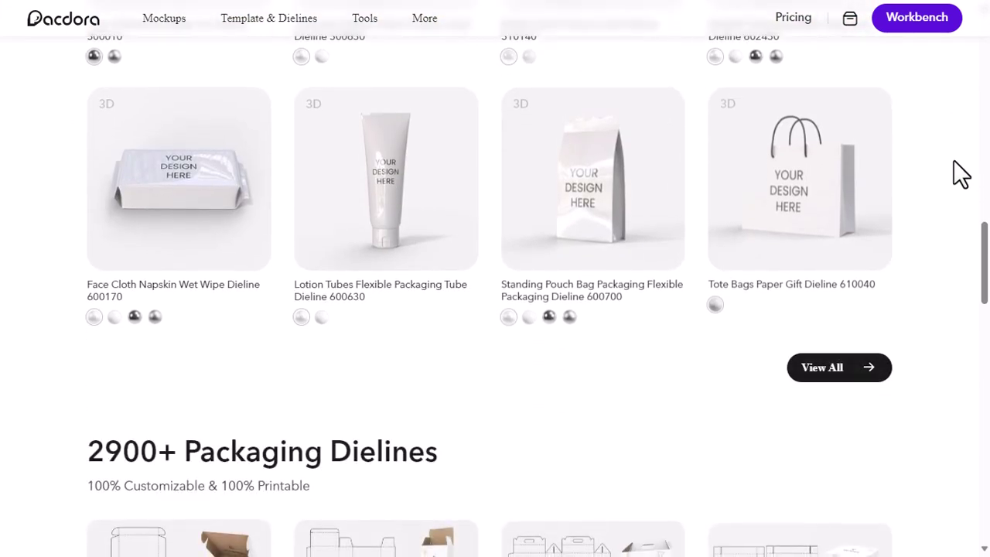